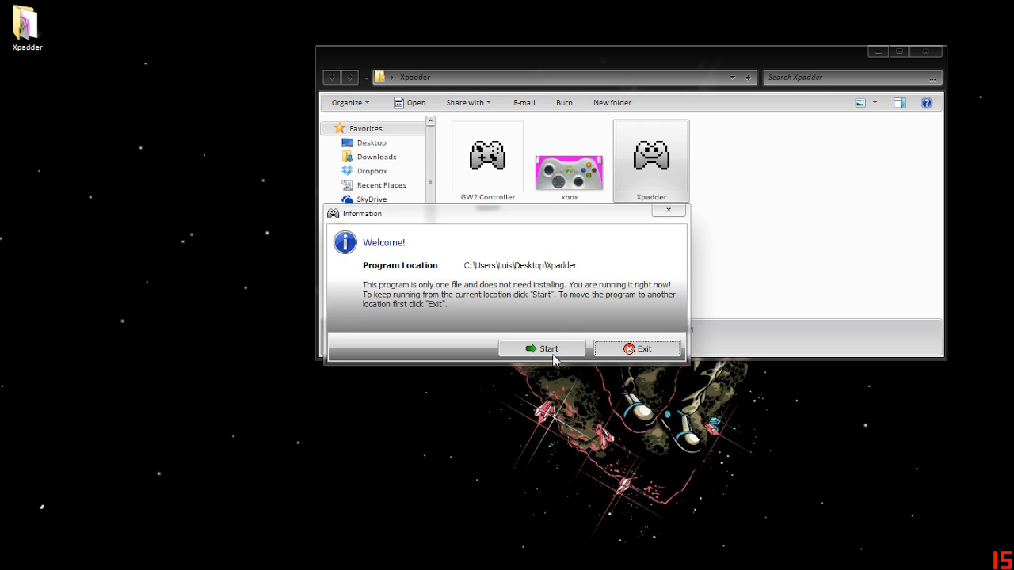
Start Xpadder from its current location, associate its files with Windows, and move its window clear of the folder window.
{"action": "left_click", "coordinate": [549, 349]}
{"action": "left_click", "coordinate": [442, 351]}
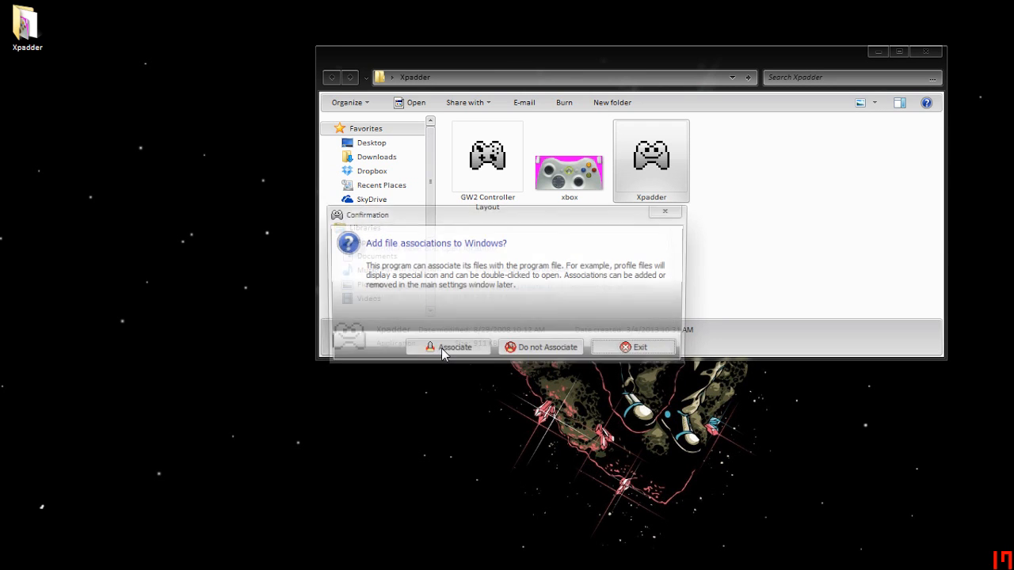
{"action": "left_click", "coordinate": [459, 356]}
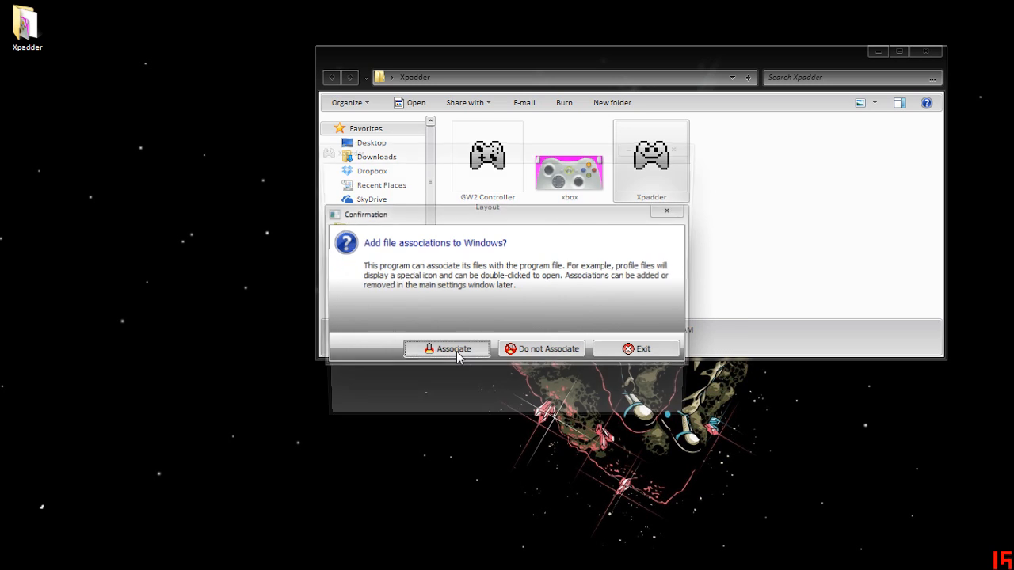
{"action": "left_click_drag", "start_coordinate": [529, 157], "coordinate": [235, 271]}
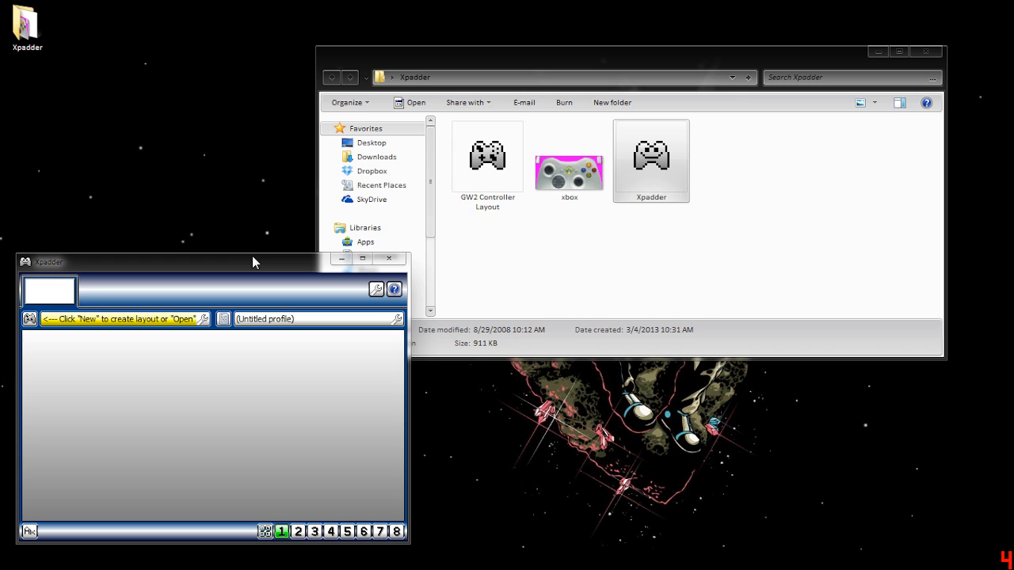
Create a new controller layout and load the xbox image from the Xpadder folder as its picture.
{"action": "left_click", "coordinate": [30, 319]}
{"action": "left_click", "coordinate": [53, 337]}
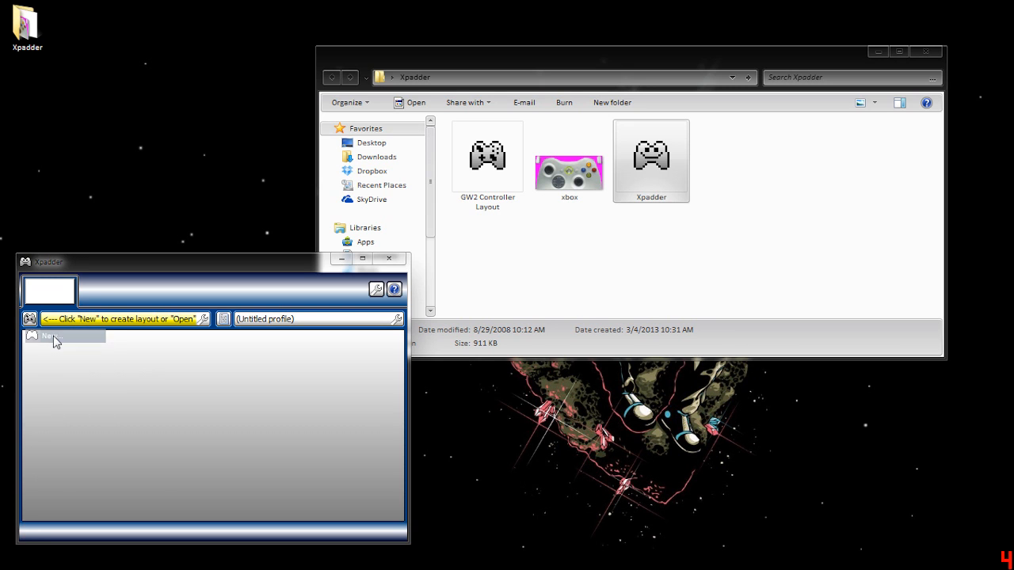
{"action": "left_click_drag", "start_coordinate": [433, 117], "coordinate": [254, 157]}
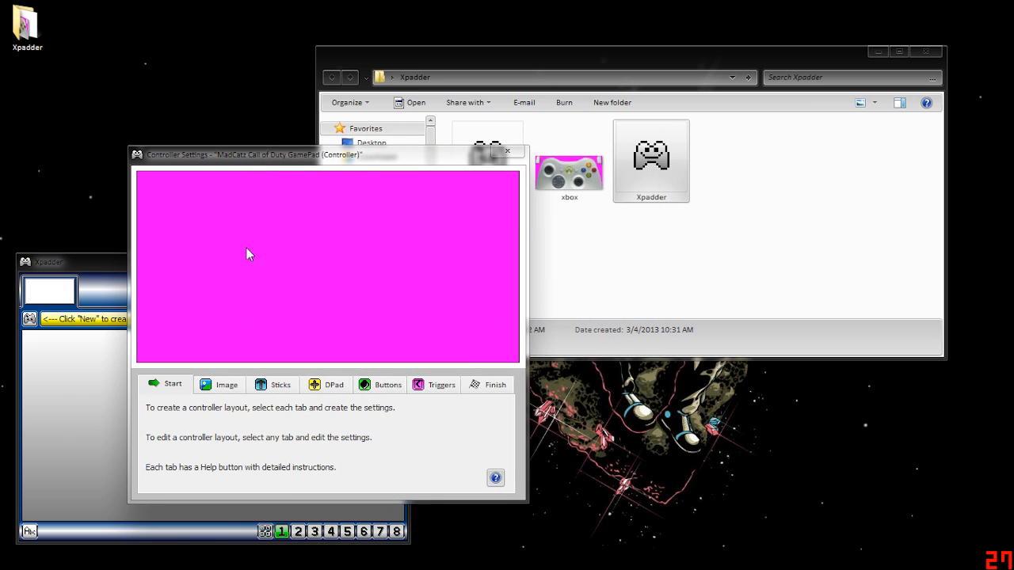
{"action": "left_click", "coordinate": [223, 388]}
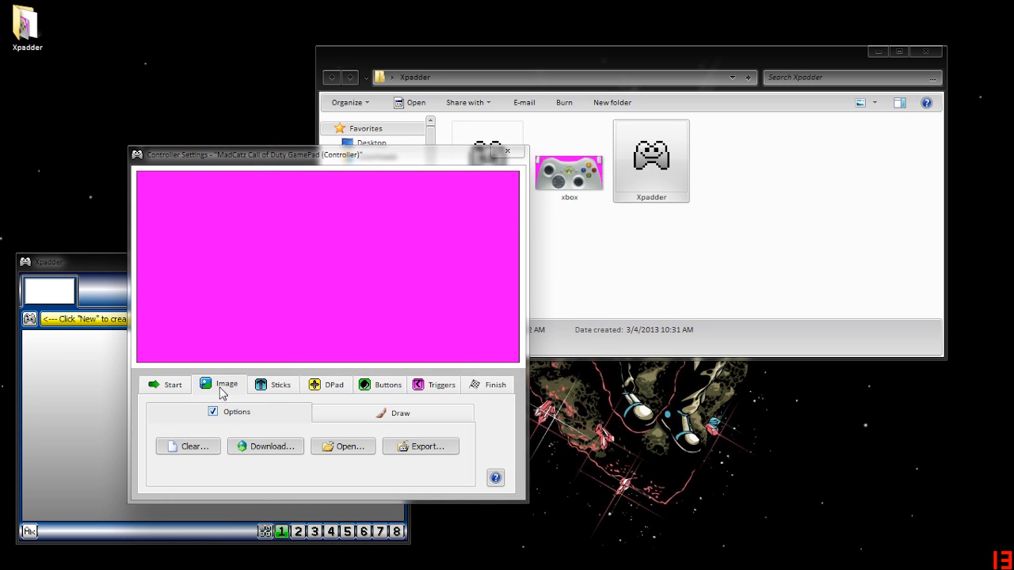
{"action": "left_click", "coordinate": [352, 448]}
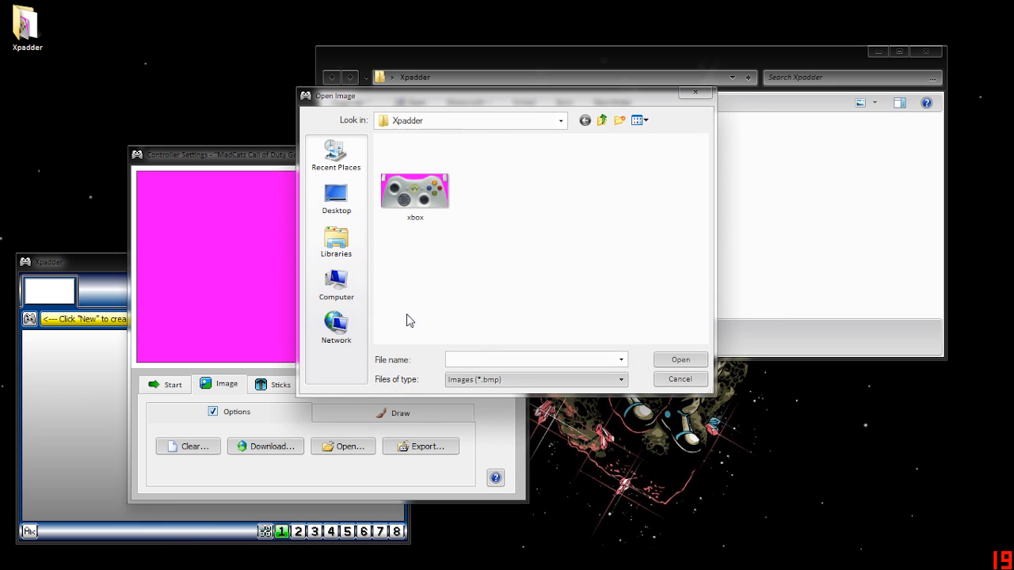
{"action": "left_click", "coordinate": [451, 202]}
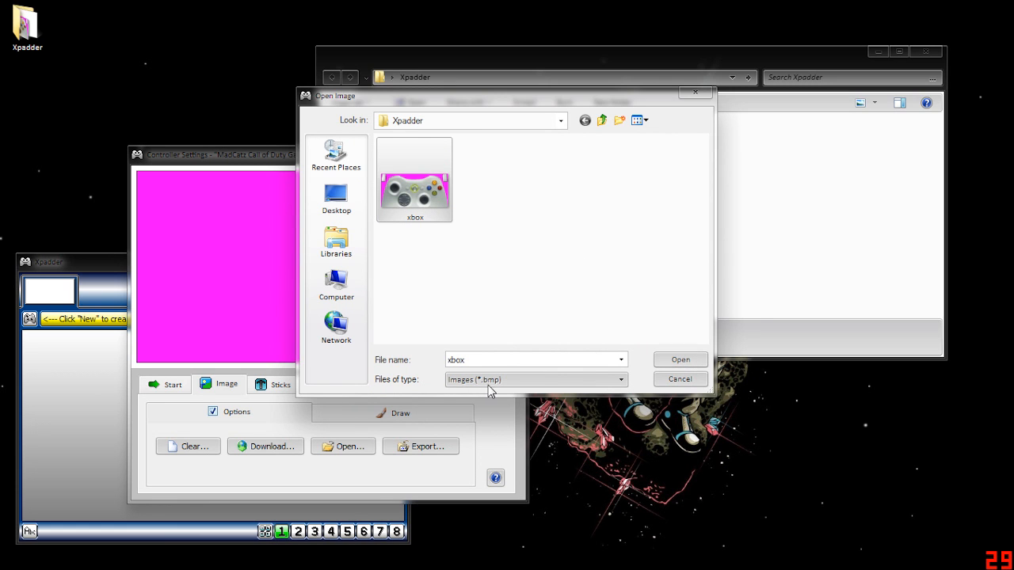
{"action": "left_click", "coordinate": [673, 361]}
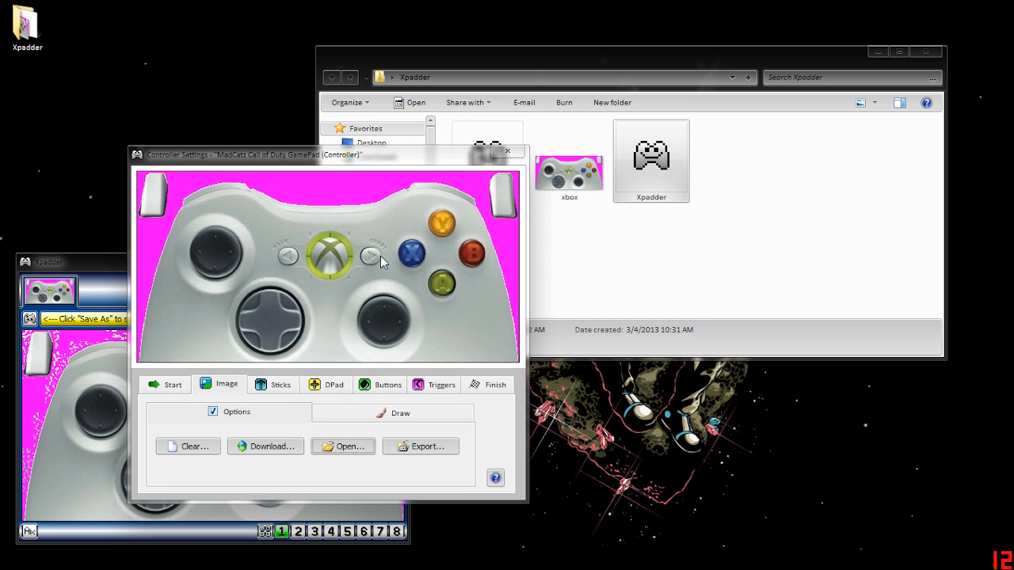
Enable Stick 1 and Stick 2 and place them over the left and right thumbsticks of the controller image.
{"action": "left_click", "coordinate": [284, 394]}
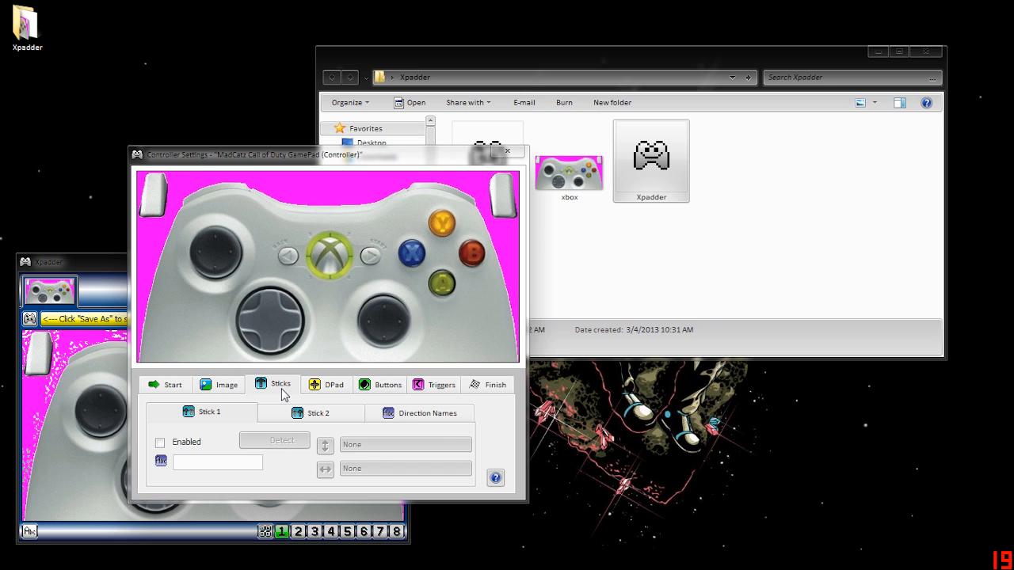
{"action": "left_click", "coordinate": [161, 445]}
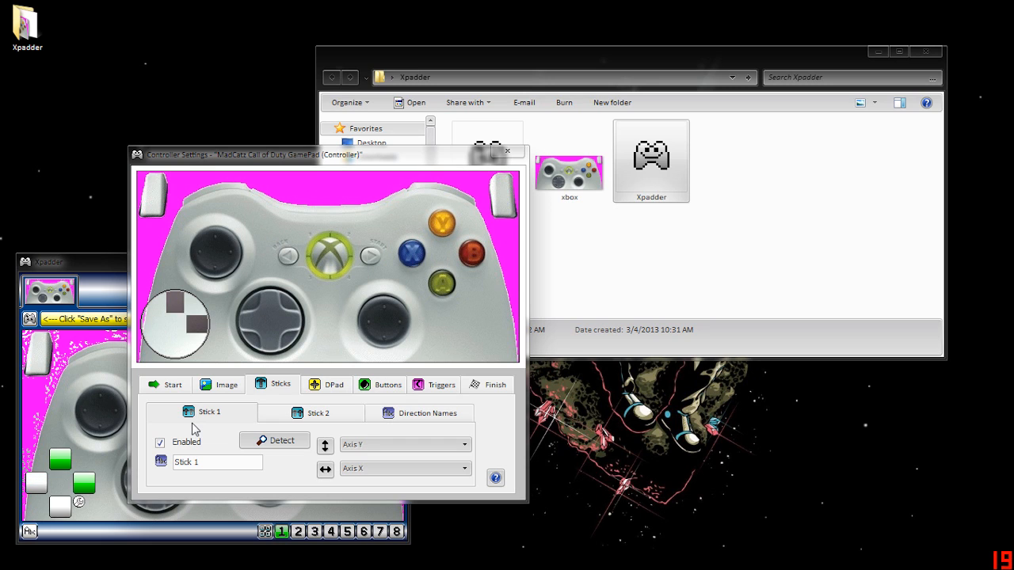
{"action": "left_click_drag", "start_coordinate": [181, 335], "coordinate": [215, 273]}
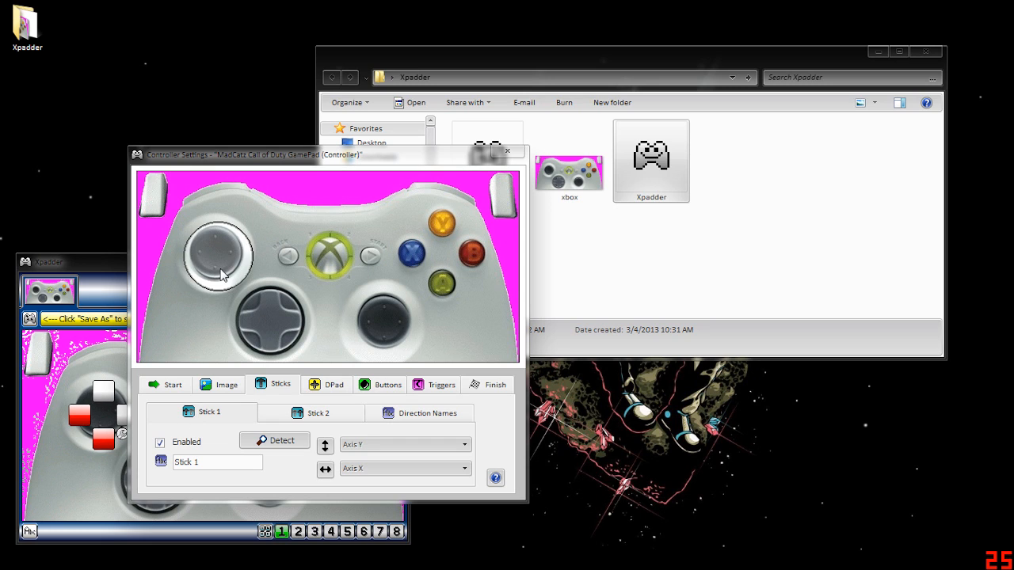
{"action": "left_click", "coordinate": [292, 414]}
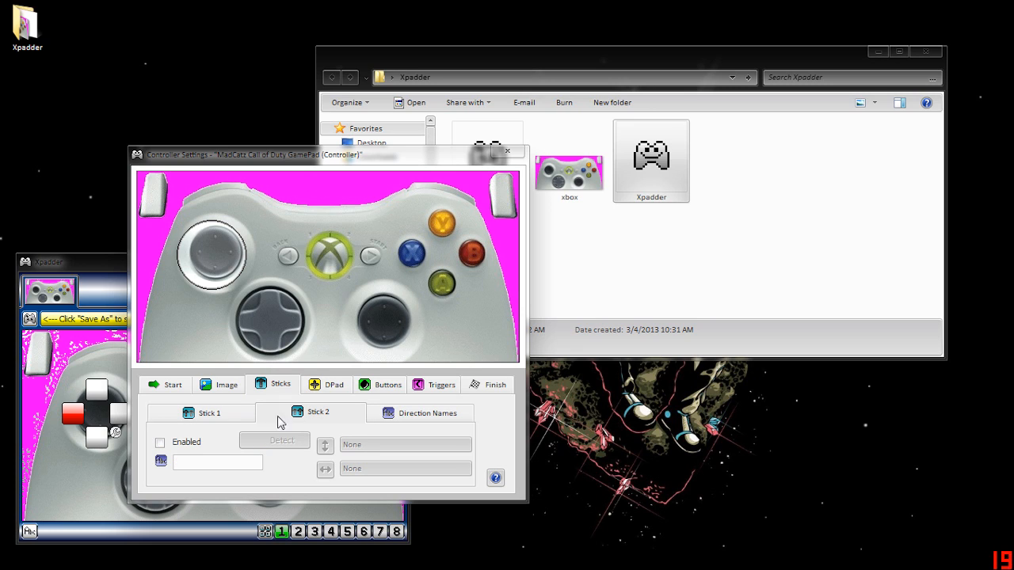
{"action": "left_click", "coordinate": [191, 443]}
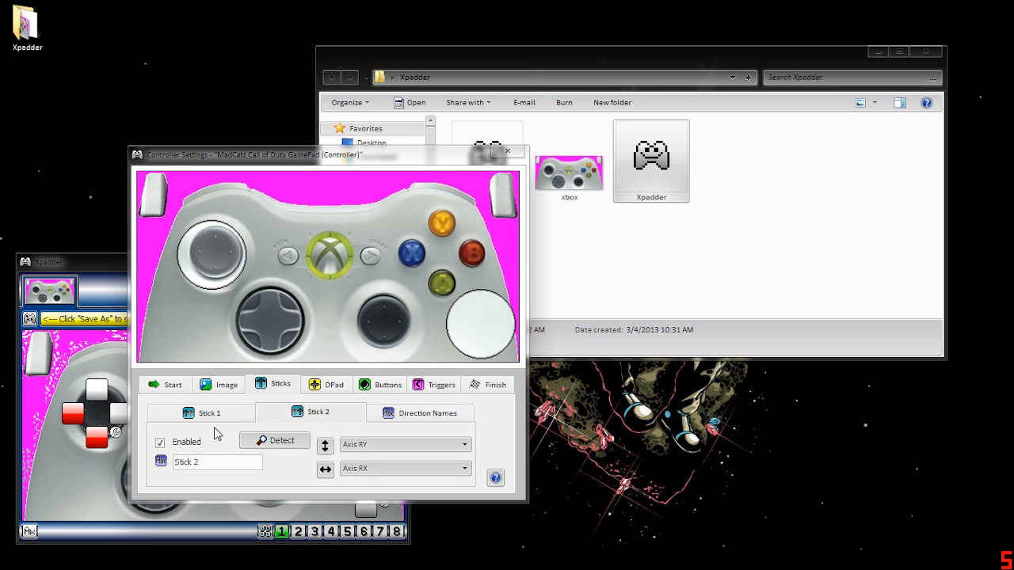
{"action": "left_click_drag", "start_coordinate": [461, 317], "coordinate": [362, 315]}
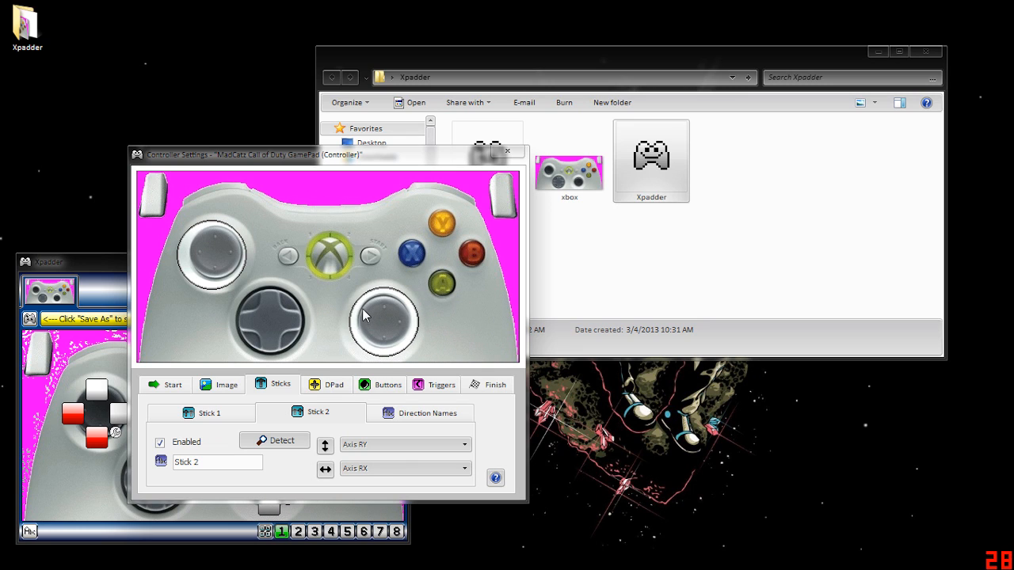
Enable the DPad, detect its four directions, and place it over the directional pad in the image.
{"action": "left_click", "coordinate": [332, 385]}
{"action": "left_click", "coordinate": [182, 429]}
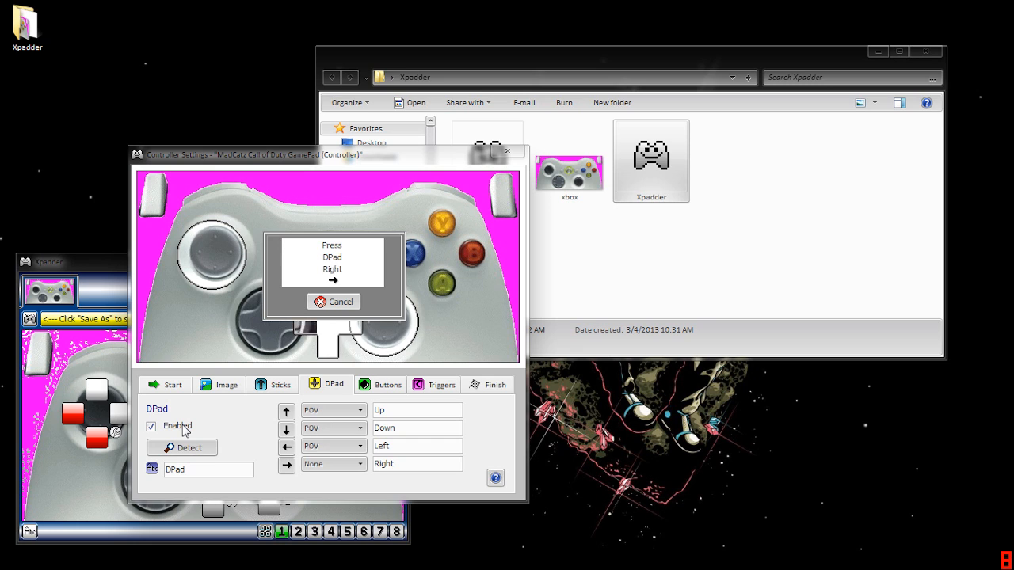
{"action": "left_click_drag", "start_coordinate": [336, 317], "coordinate": [268, 316]}
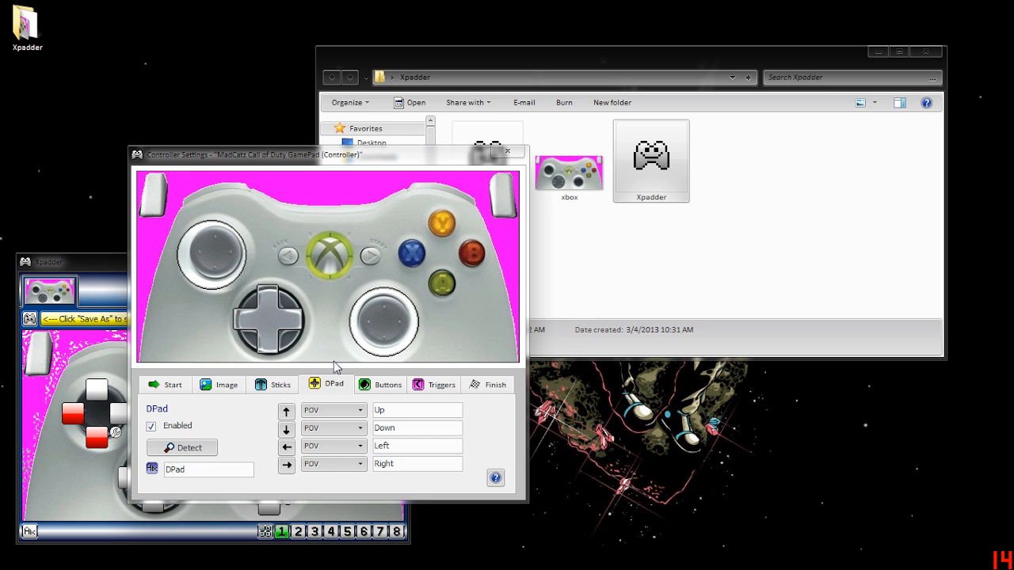
Add the four face buttons to the layout and place their markers over A, X, Y and B.
{"action": "left_click", "coordinate": [378, 388]}
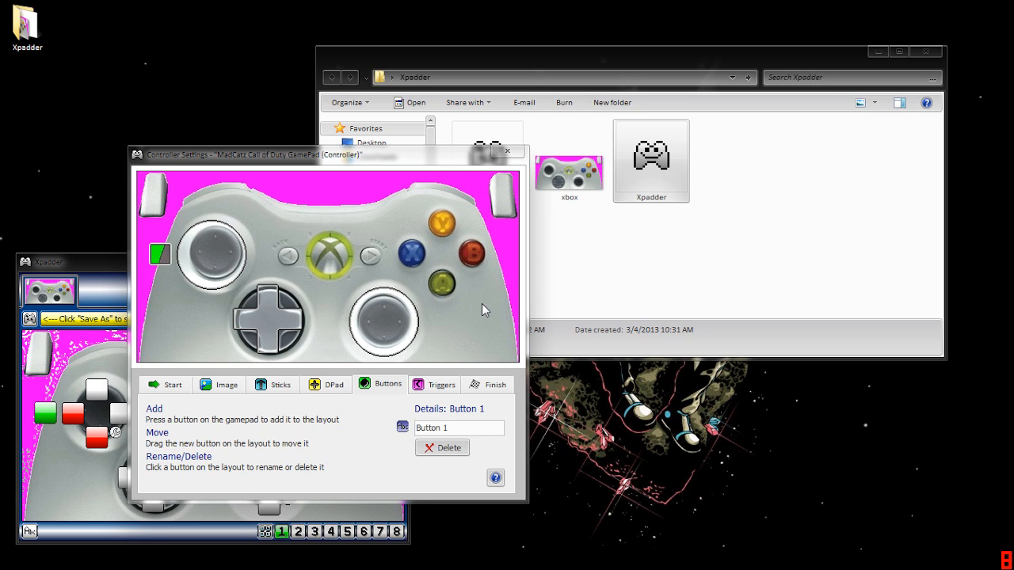
{"action": "left_click_drag", "start_coordinate": [156, 252], "coordinate": [439, 281]}
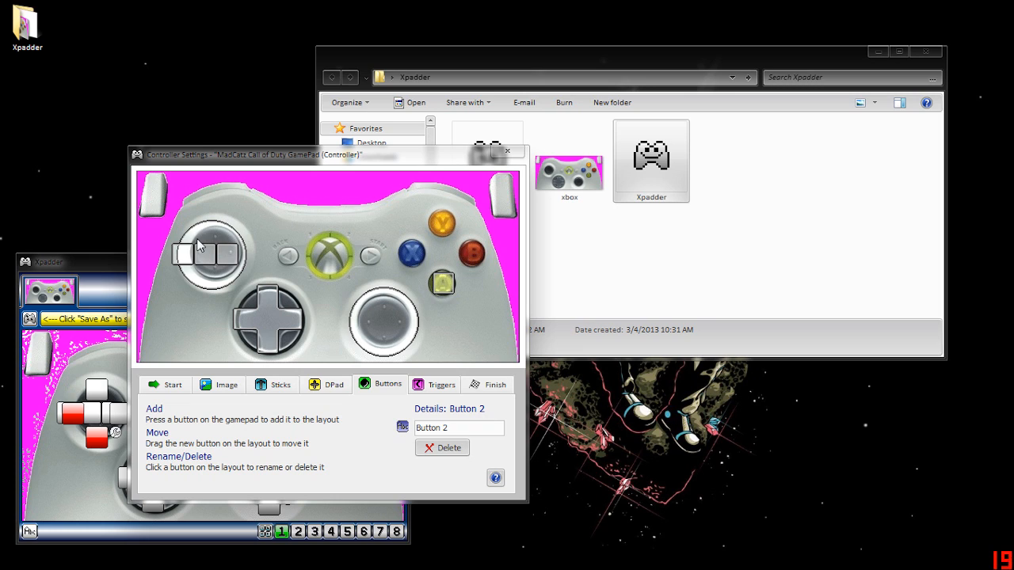
{"action": "left_click_drag", "start_coordinate": [179, 253], "coordinate": [240, 230]}
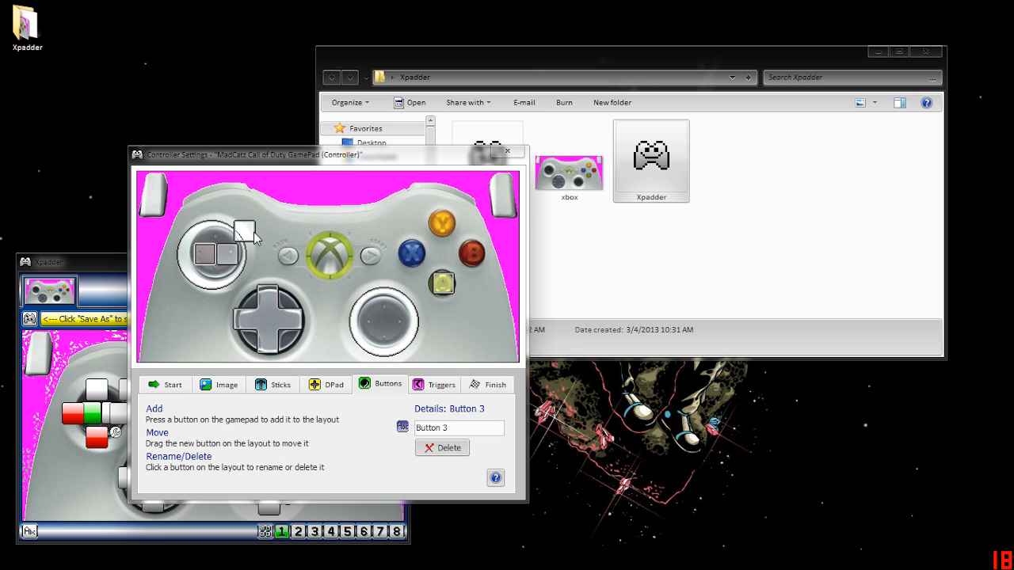
{"action": "mouse_move", "coordinate": [209, 260]}
{"action": "left_mouse_down"}
{"action": "mouse_move", "coordinate": [334, 249]}
{"action": "mouse_move", "coordinate": [415, 259]}
{"action": "left_mouse_up"}
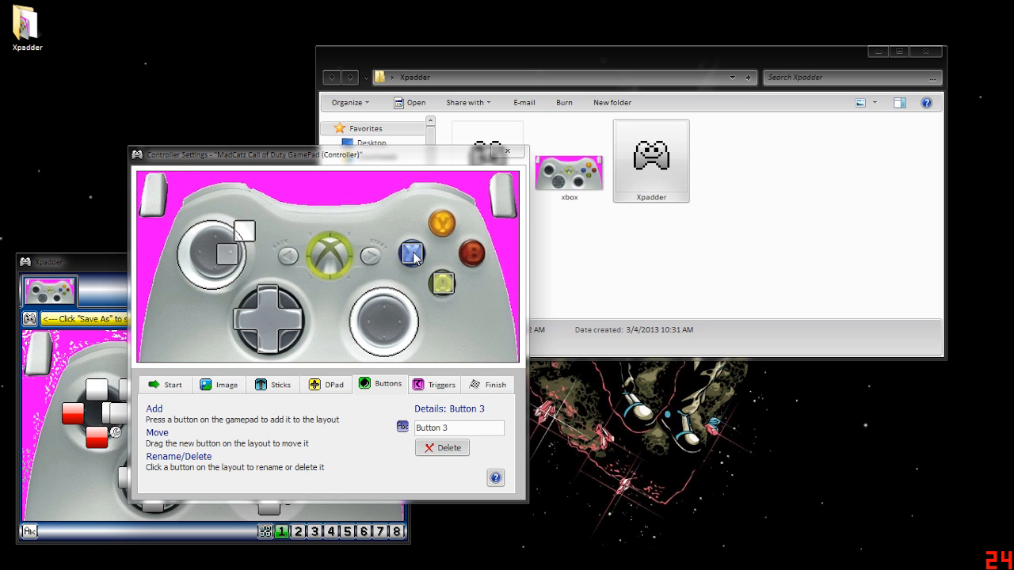
{"action": "mouse_move", "coordinate": [224, 261]}
{"action": "left_mouse_down"}
{"action": "mouse_move", "coordinate": [406, 249]}
{"action": "mouse_move", "coordinate": [442, 224]}
{"action": "left_mouse_up"}
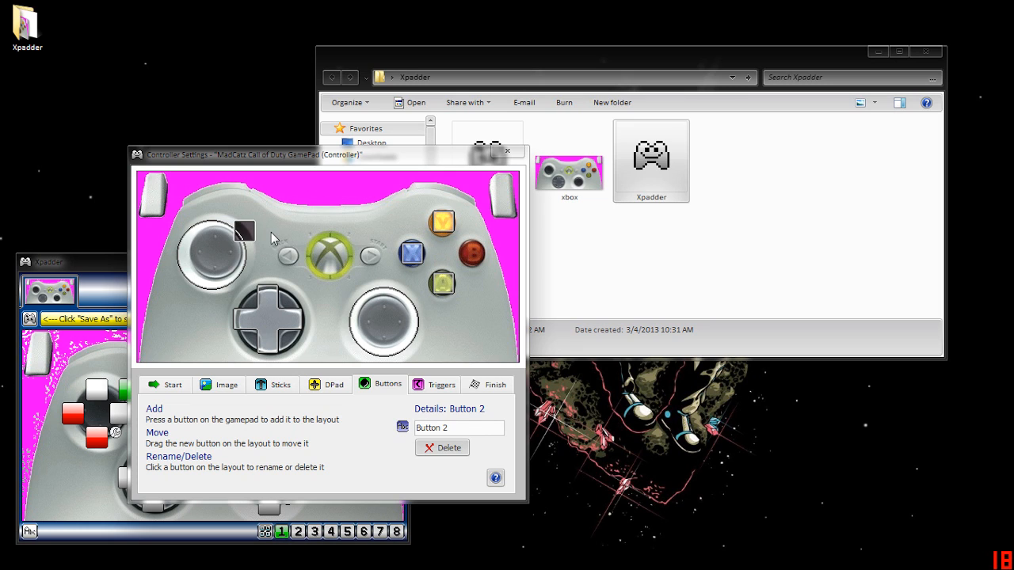
{"action": "mouse_move", "coordinate": [247, 237]}
{"action": "left_mouse_down"}
{"action": "mouse_move", "coordinate": [467, 263]}
{"action": "mouse_move", "coordinate": [476, 253]}
{"action": "left_mouse_up"}
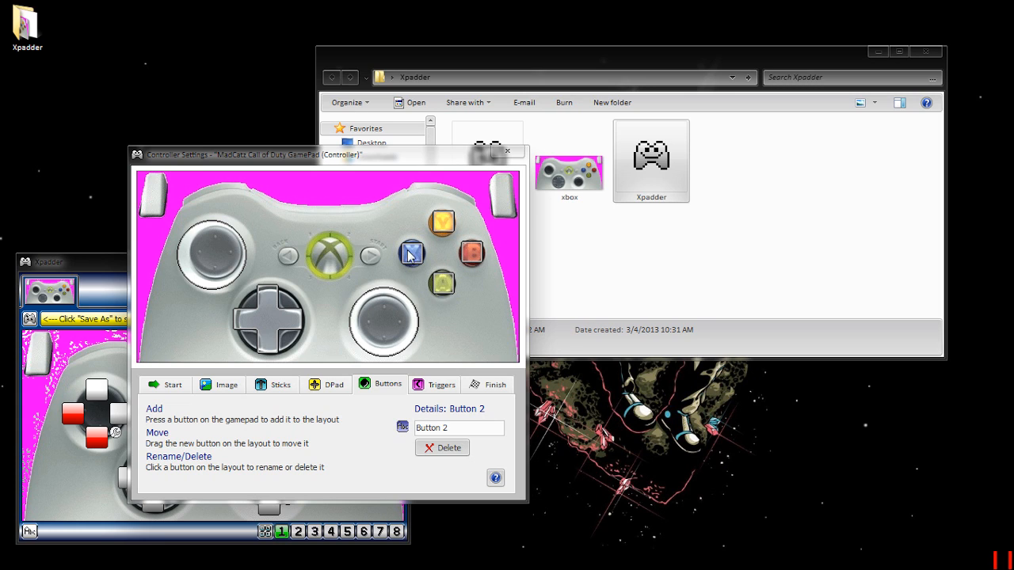
Place the remaining button markers on both bumpers, Back, Start and the centres of both thumbsticks.
{"action": "left_click_drag", "start_coordinate": [250, 244], "coordinate": [217, 193]}
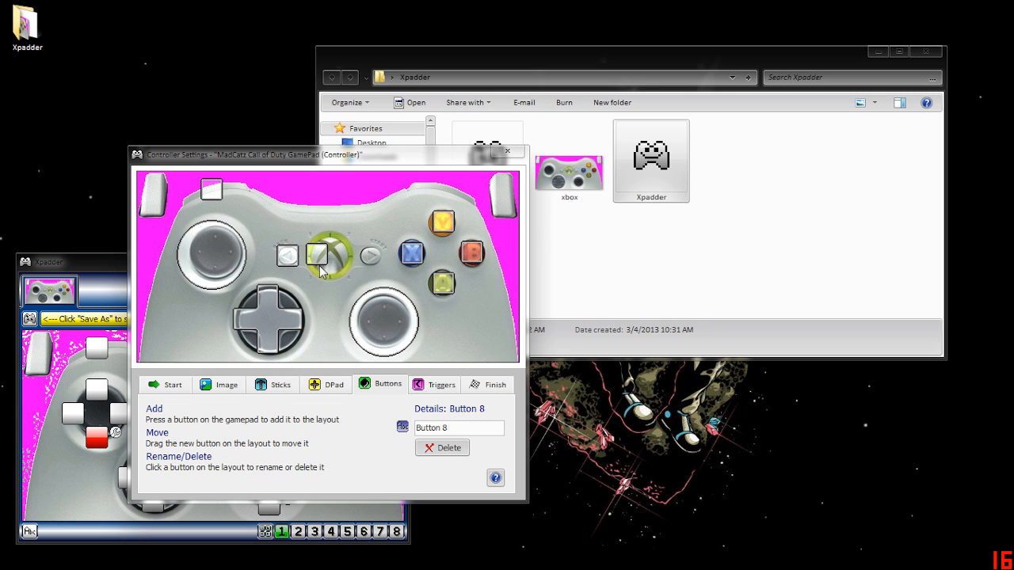
{"action": "left_click_drag", "start_coordinate": [326, 260], "coordinate": [371, 260]}
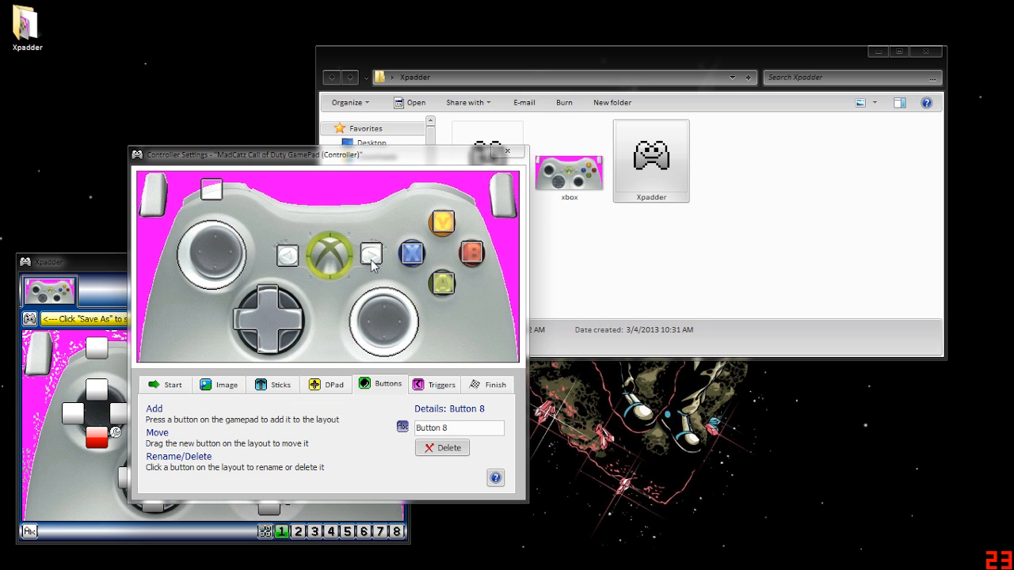
{"action": "mouse_move", "coordinate": [279, 255]}
{"action": "left_mouse_down"}
{"action": "mouse_move", "coordinate": [282, 242]}
{"action": "mouse_move", "coordinate": [383, 198]}
{"action": "mouse_move", "coordinate": [468, 196]}
{"action": "mouse_move", "coordinate": [448, 192]}
{"action": "left_mouse_up"}
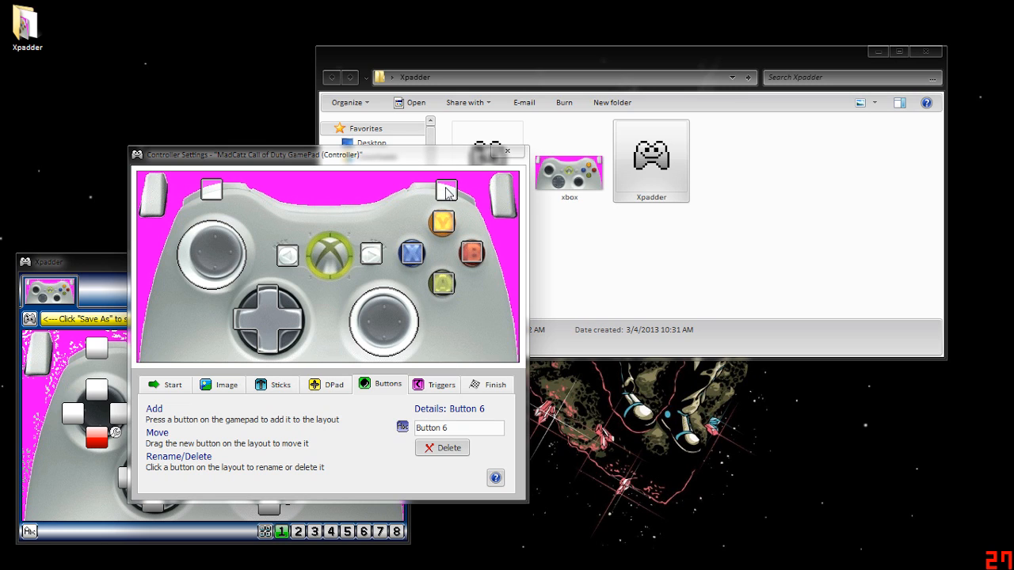
{"action": "left_click_drag", "start_coordinate": [350, 261], "coordinate": [224, 259]}
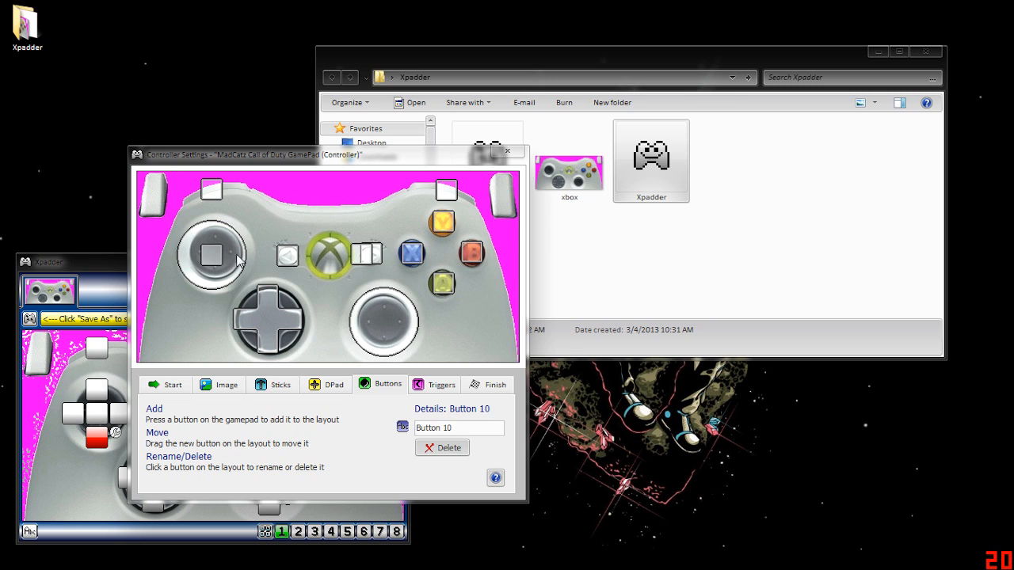
{"action": "mouse_move", "coordinate": [351, 261]}
{"action": "left_mouse_down"}
{"action": "mouse_move", "coordinate": [367, 279]}
{"action": "mouse_move", "coordinate": [378, 329]}
{"action": "left_mouse_up"}
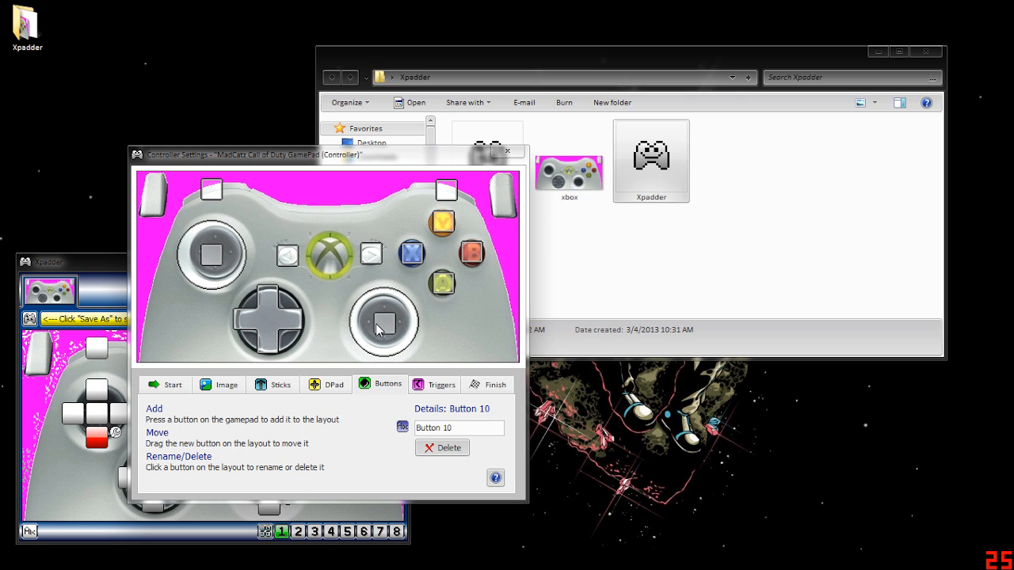
Enable the analog triggers as Trigger Left on Axis Z+ and Trigger Right on Axis Z-, and close the controller settings.
{"action": "left_click", "coordinate": [436, 386]}
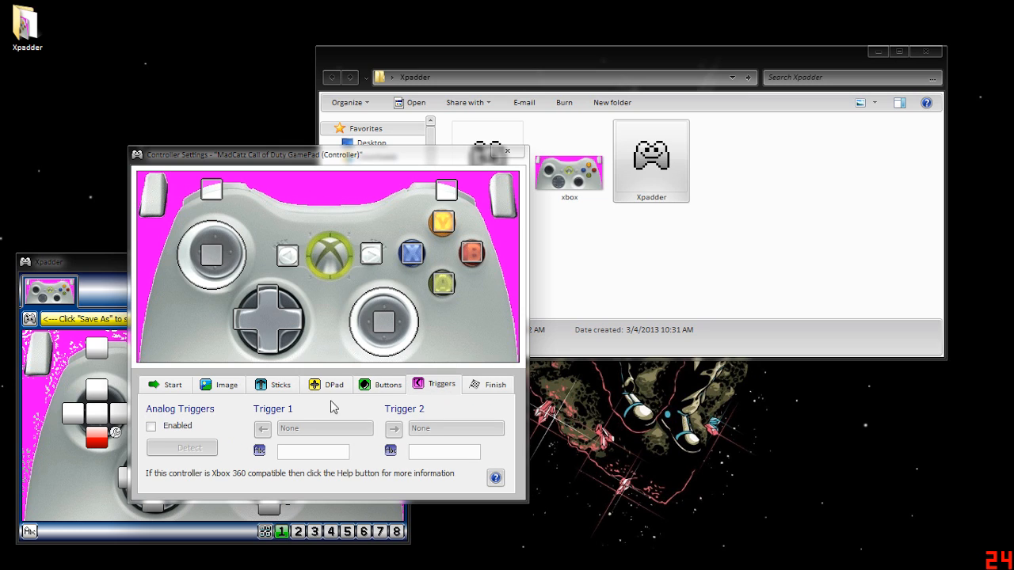
{"action": "left_click", "coordinate": [183, 428]}
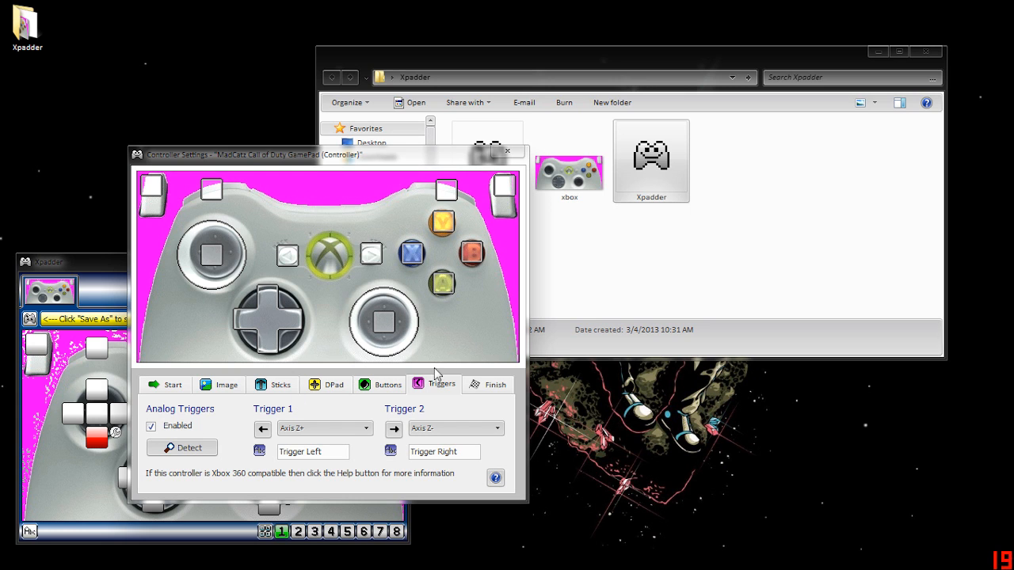
{"action": "left_click", "coordinate": [487, 385]}
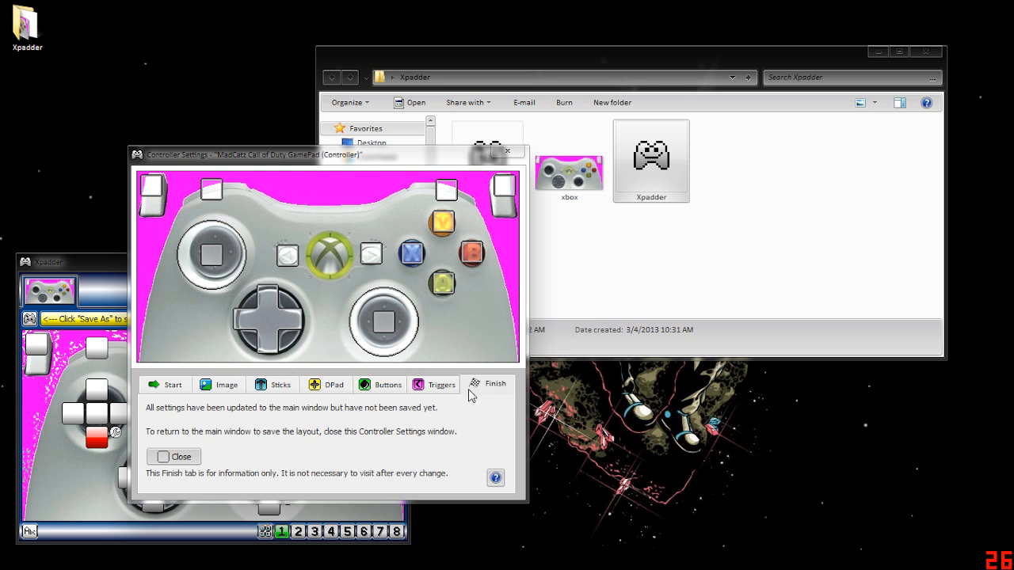
{"action": "left_click", "coordinate": [182, 457]}
Minimize the Xpadder folder window and move the Xpadder window to the middle of the desktop.
{"action": "left_click_drag", "start_coordinate": [307, 271], "coordinate": [351, 163]}
{"action": "left_click", "coordinate": [877, 52]}
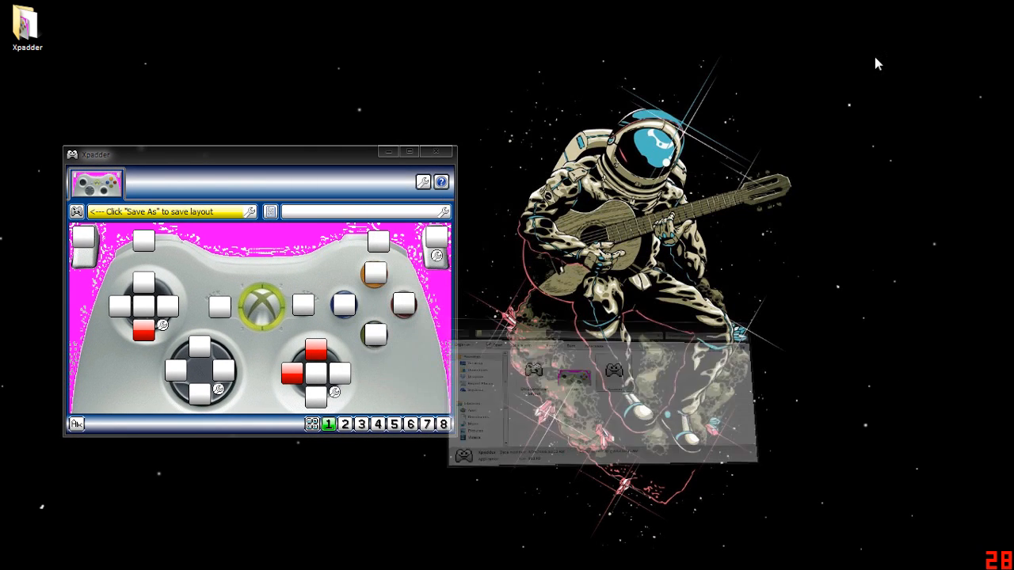
{"action": "left_click_drag", "start_coordinate": [261, 155], "coordinate": [591, 106]}
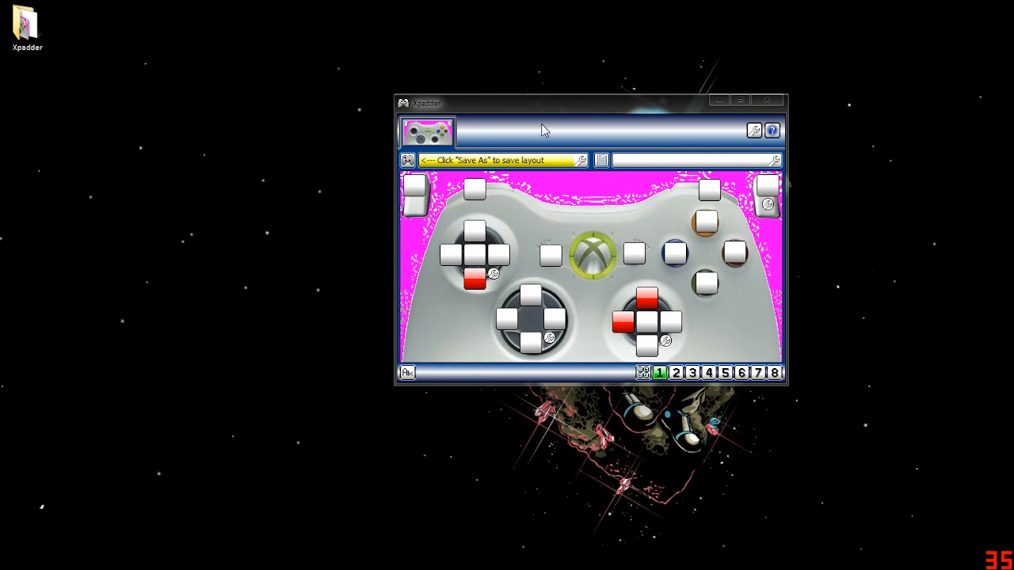
View the key assignment choices for the Back button and leave it assigned to NONE.
{"action": "left_click", "coordinate": [551, 261]}
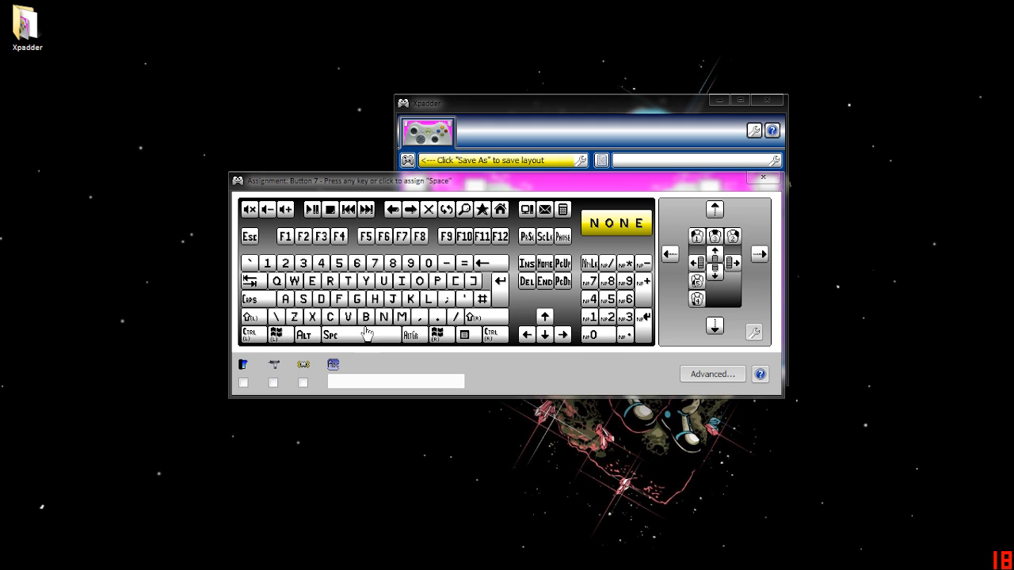
{"action": "left_click", "coordinate": [632, 220]}
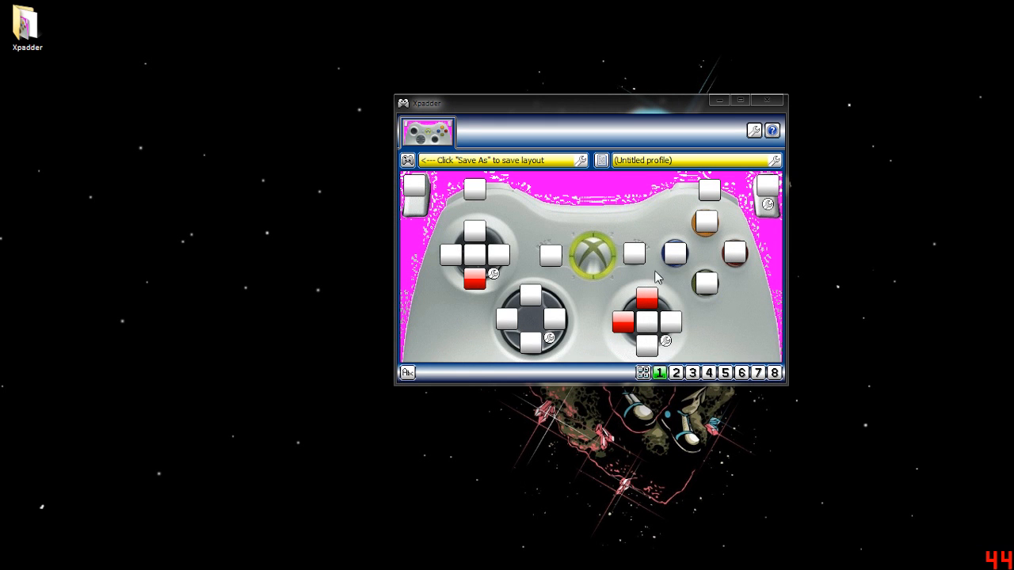
Try the left Windows Logo key on the bottom face button, testing that it toggles the Start menu, and reset the assignment to NONE.
{"action": "left_click", "coordinate": [706, 284]}
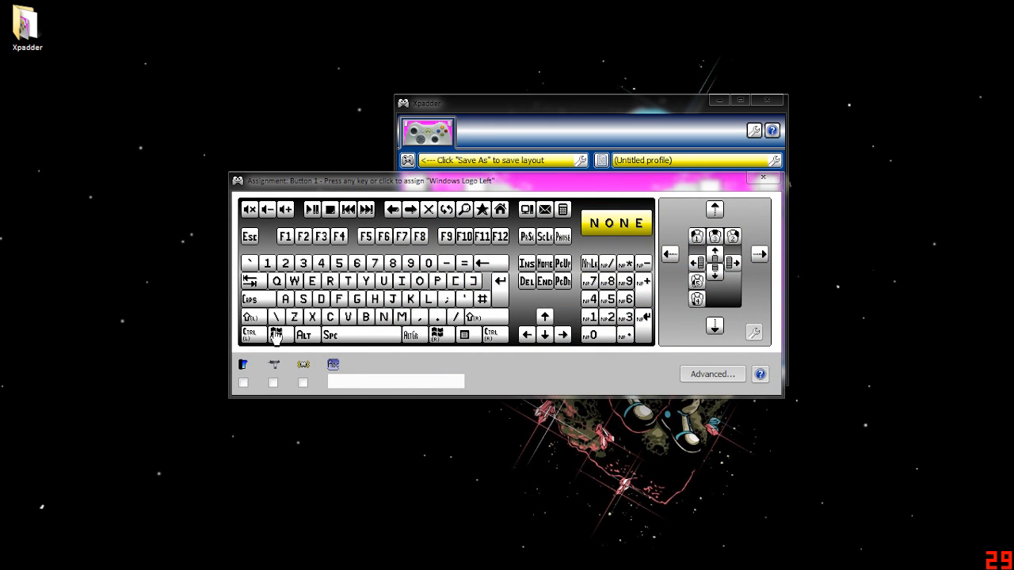
{"action": "left_click", "coordinate": [757, 179]}
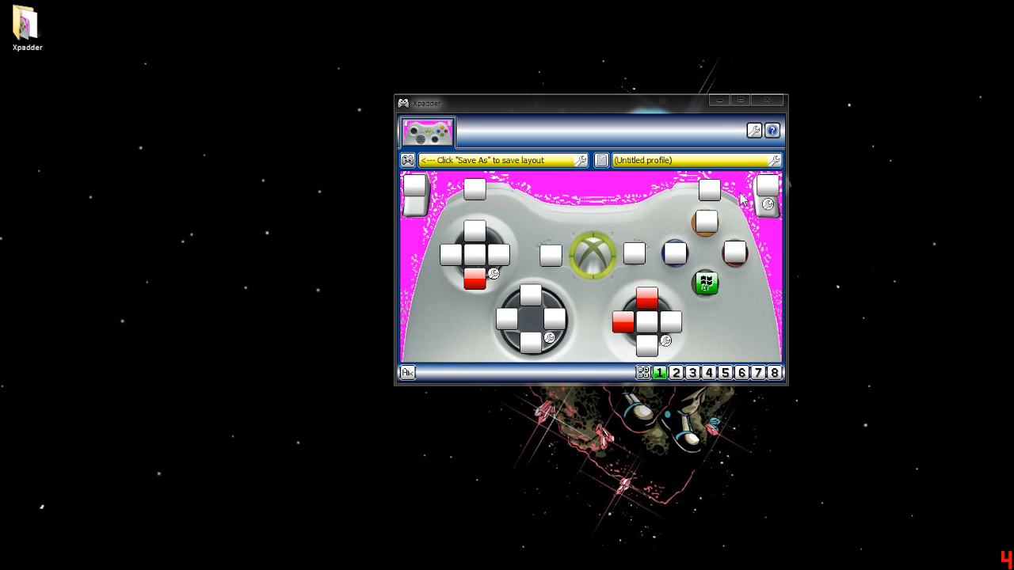
{"action": "key", "text": "super"}
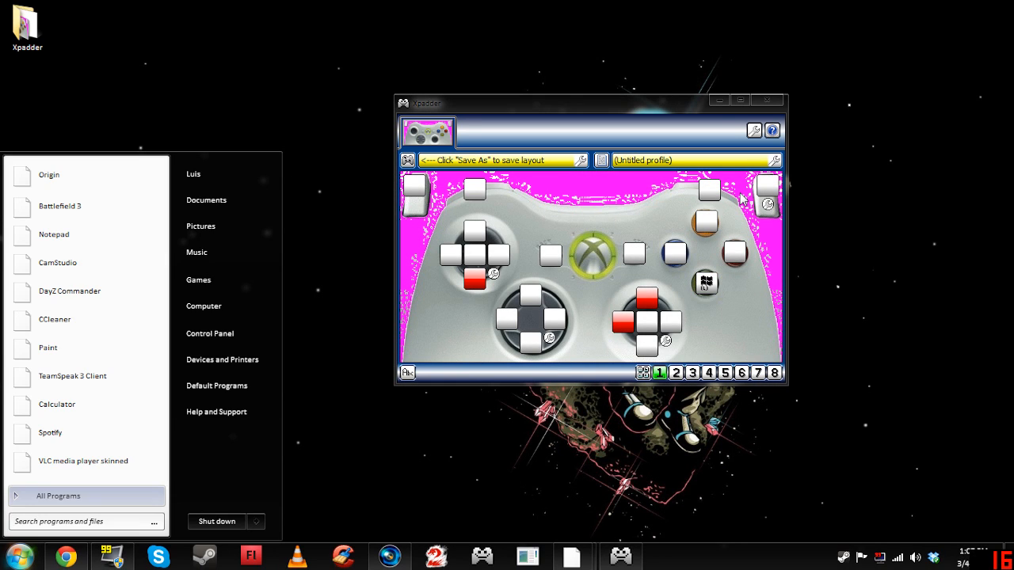
{"action": "key", "text": "super"}
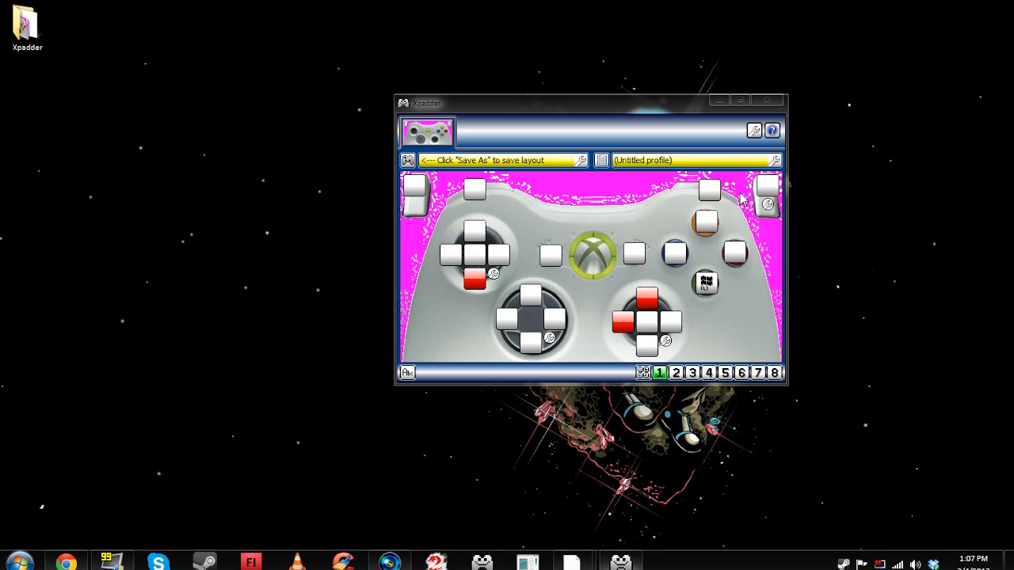
{"action": "key", "text": "super"}
{"action": "key", "text": "super"}
{"action": "key", "text": "super"}
{"action": "key", "text": "super"}
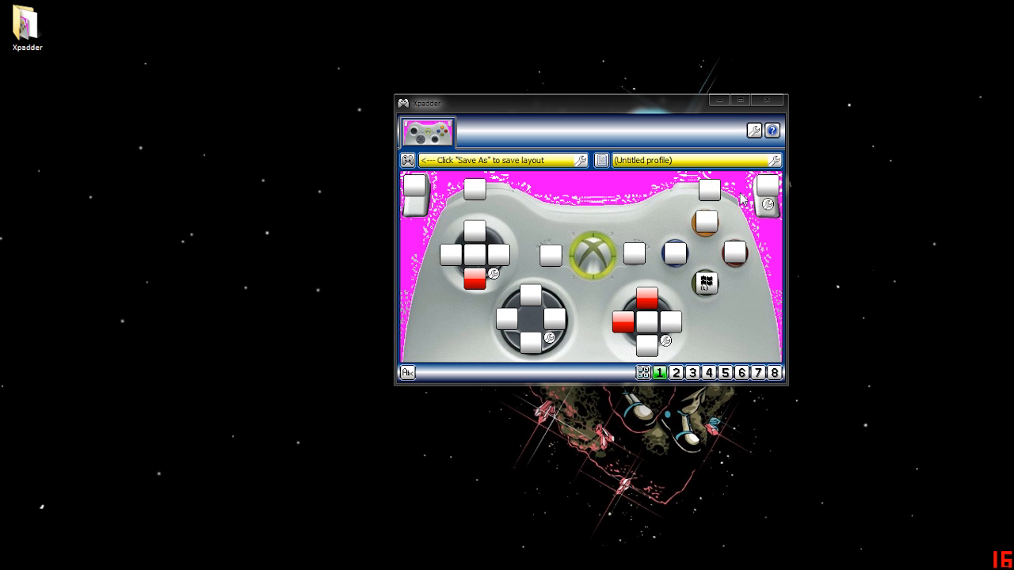
{"action": "left_click", "coordinate": [701, 287]}
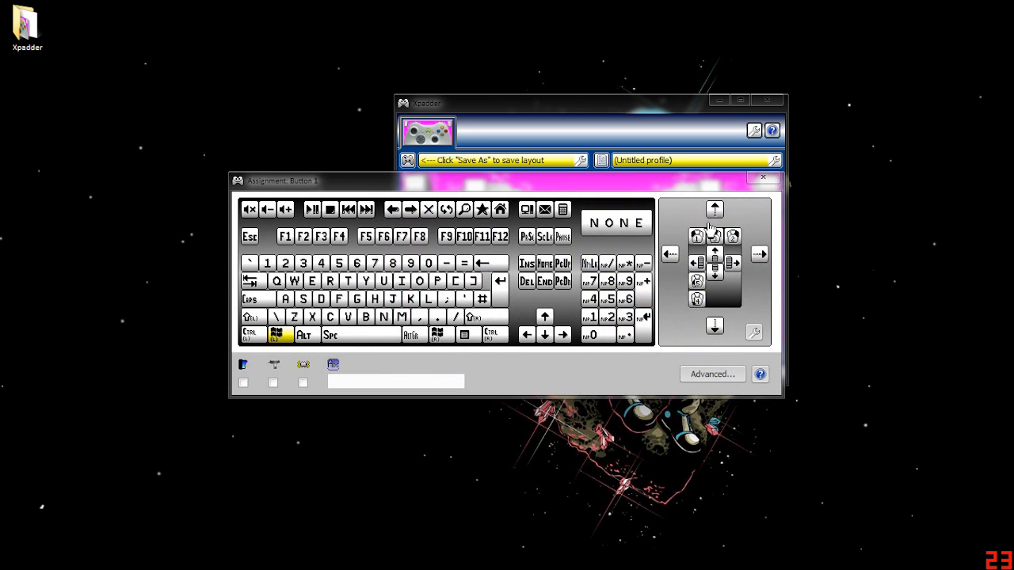
{"action": "left_click", "coordinate": [641, 226]}
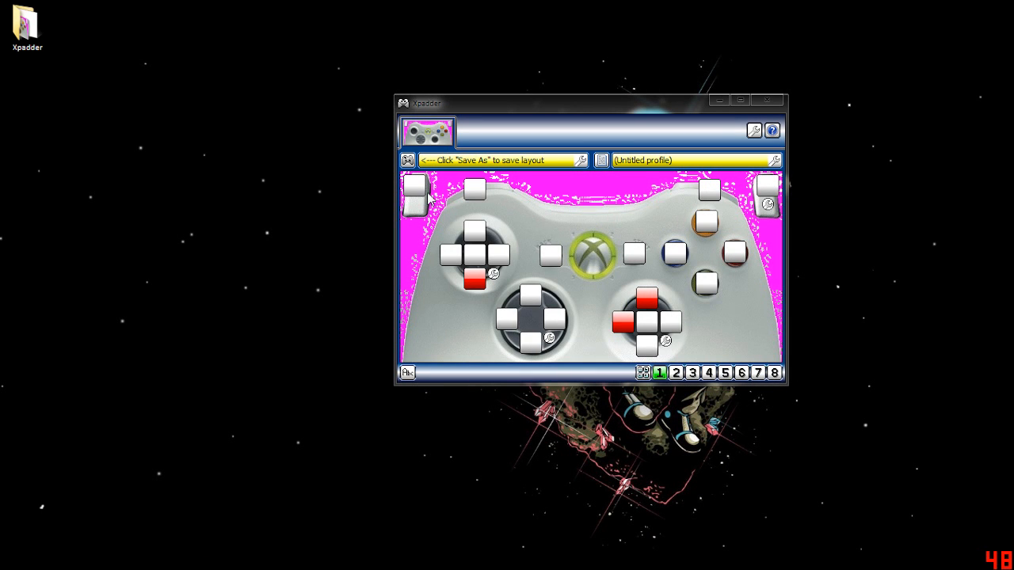
Look through the numbered assignment sets and return to Set 1.
{"action": "left_click", "coordinate": [679, 376]}
{"action": "left_click", "coordinate": [690, 375]}
{"action": "left_click", "coordinate": [661, 375]}
{"action": "left_click", "coordinate": [675, 376]}
{"action": "left_click", "coordinate": [691, 375]}
{"action": "left_click", "coordinate": [665, 375]}
{"action": "left_click", "coordinate": [677, 375]}
{"action": "left_click", "coordinate": [704, 376]}
{"action": "left_click", "coordinate": [696, 376]}
{"action": "left_click", "coordinate": [661, 376]}
Make the left trigger a set selector that selects Set 2 while held.
{"action": "right_click", "coordinate": [416, 188]}
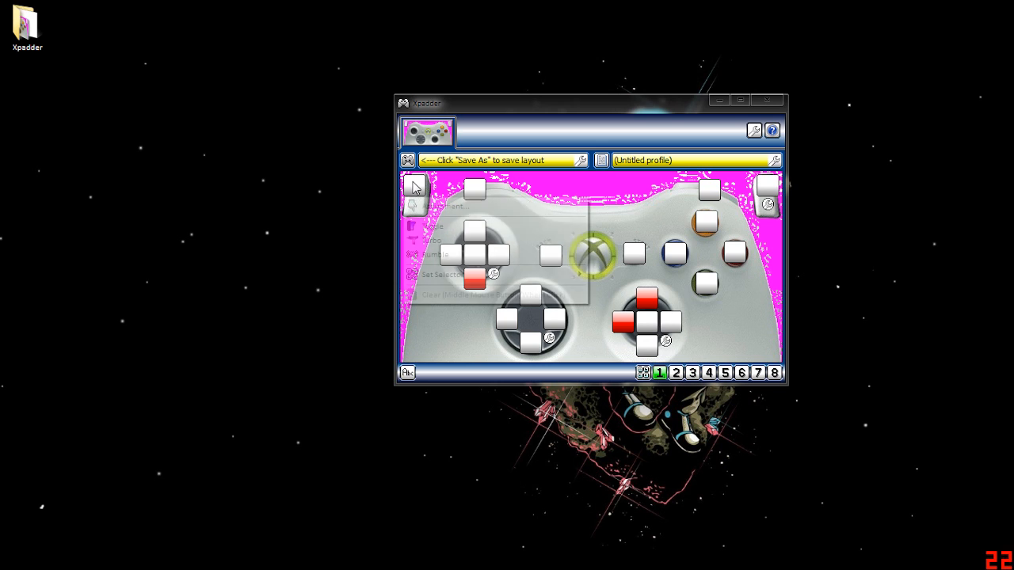
{"action": "mouse_move", "coordinate": [435, 278]}
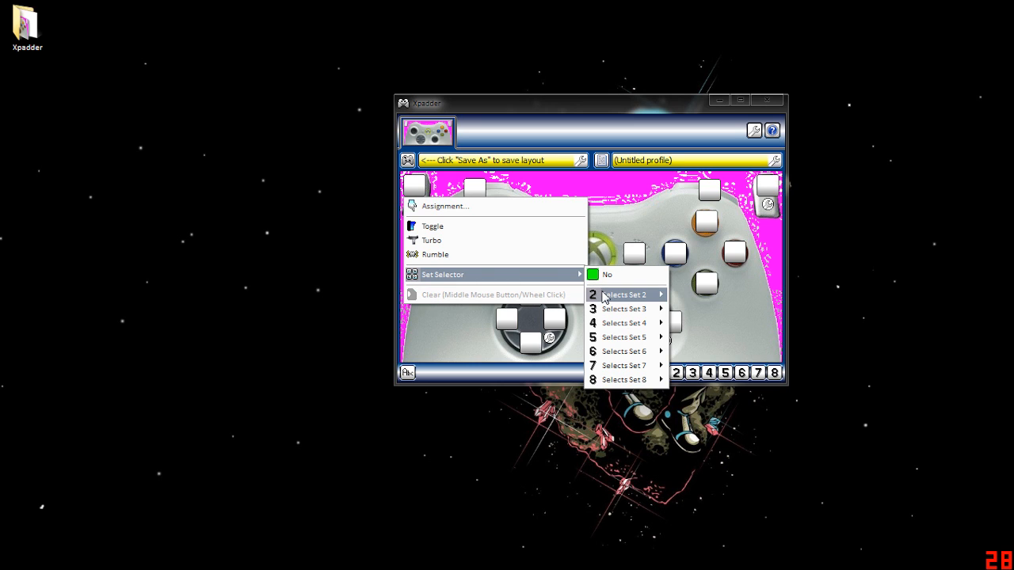
{"action": "mouse_move", "coordinate": [605, 298]}
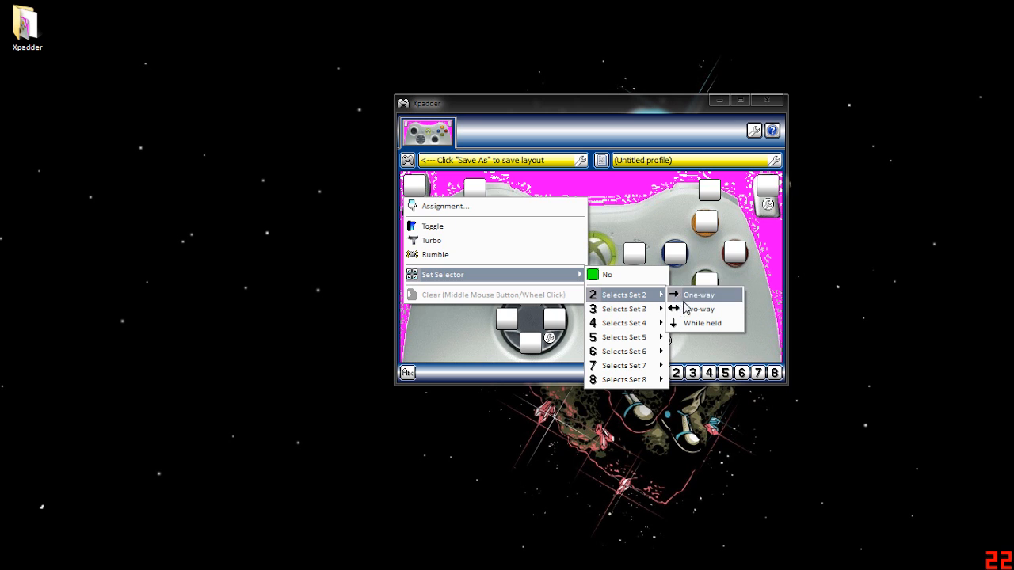
{"action": "left_click", "coordinate": [696, 324]}
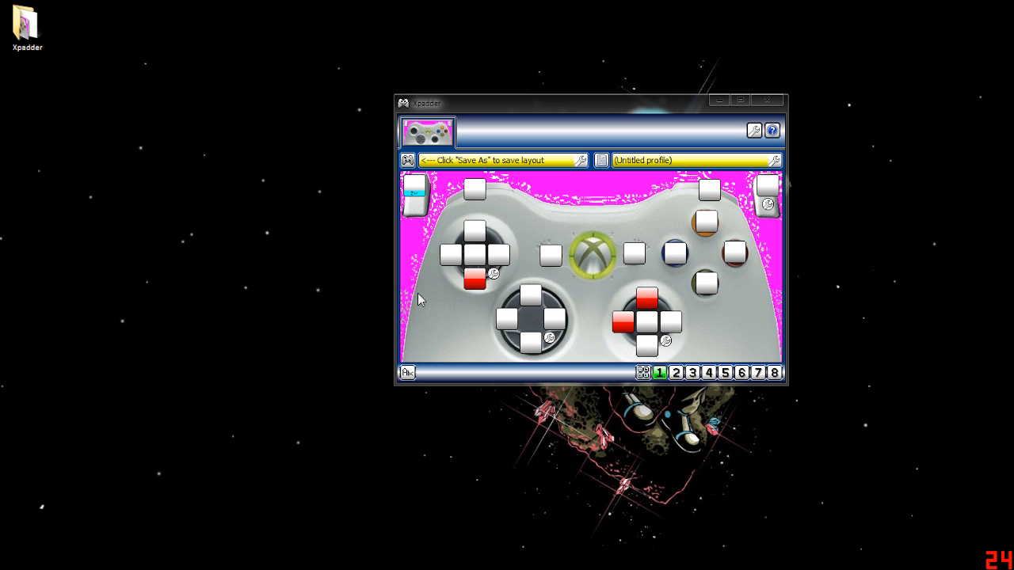
Assign the 5 key to the Back button and the 6 key to the Start button in Set 1.
{"action": "left_click", "coordinate": [551, 255]}
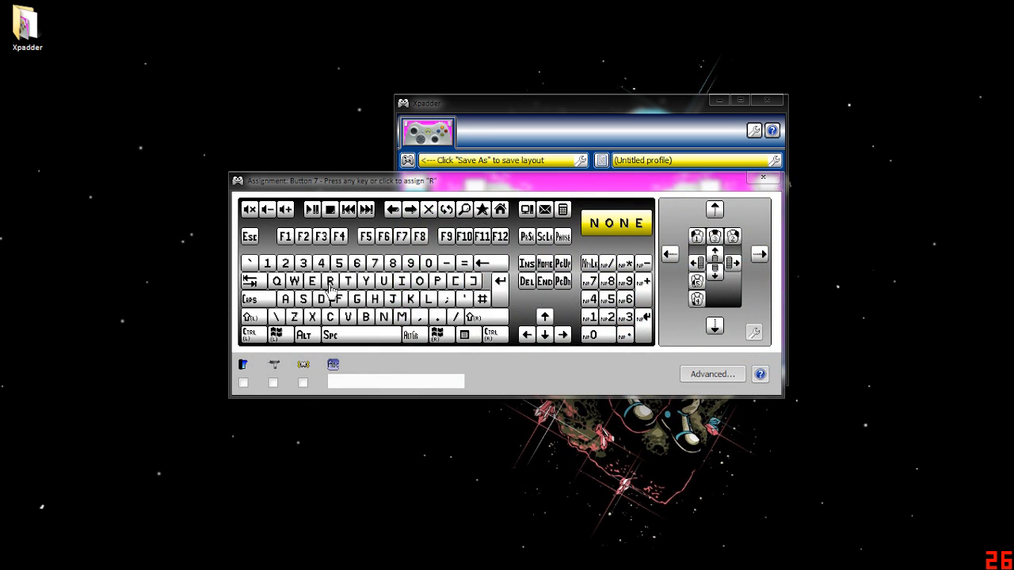
{"action": "left_click", "coordinate": [345, 263]}
{"action": "left_click", "coordinate": [631, 255]}
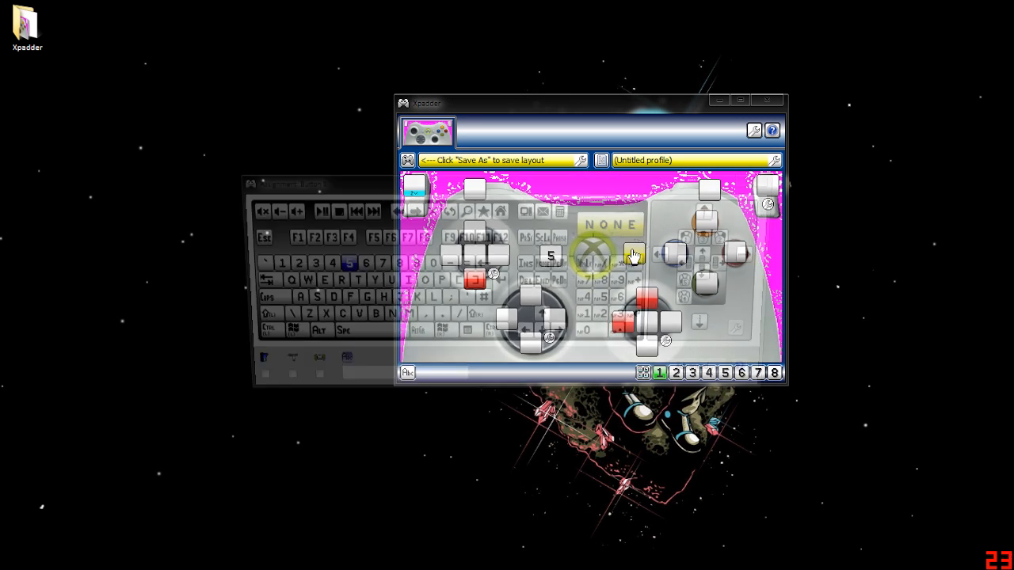
{"action": "left_click", "coordinate": [360, 266]}
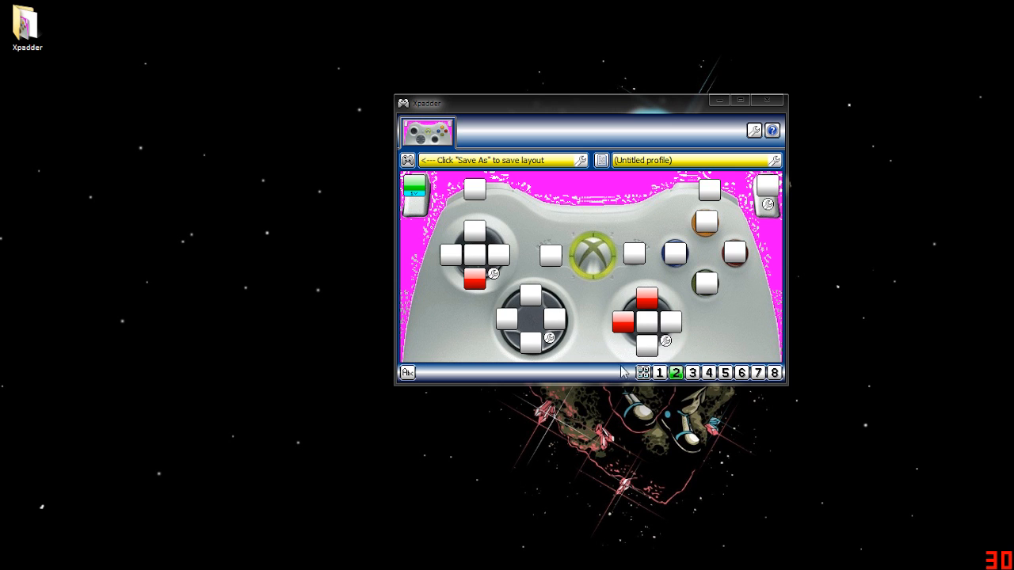
In Set 2, assign the 7 key to the Back button and the 8 key to the Start button.
{"action": "left_click", "coordinate": [553, 260]}
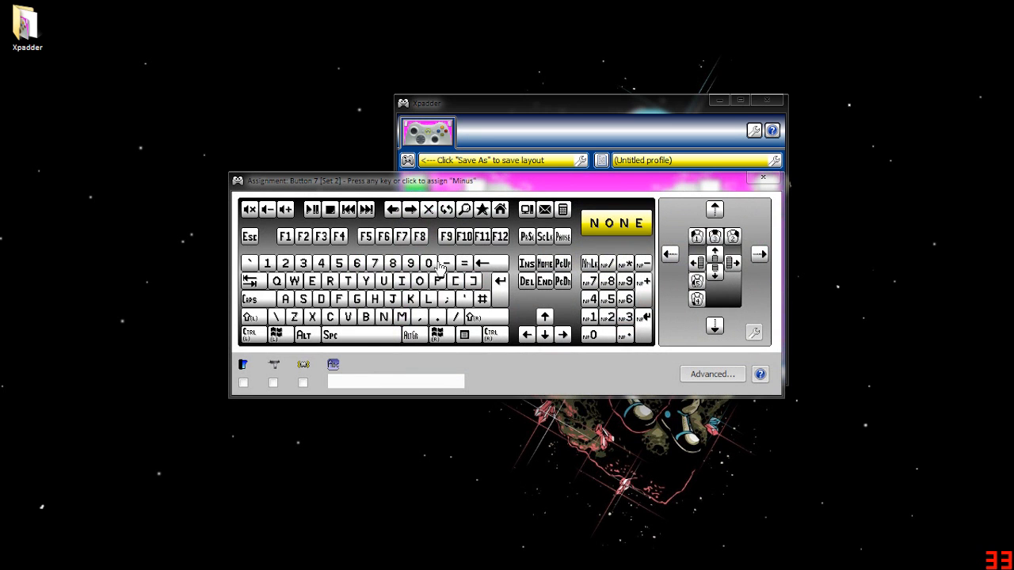
{"action": "left_click", "coordinate": [374, 268]}
{"action": "left_click", "coordinate": [633, 253]}
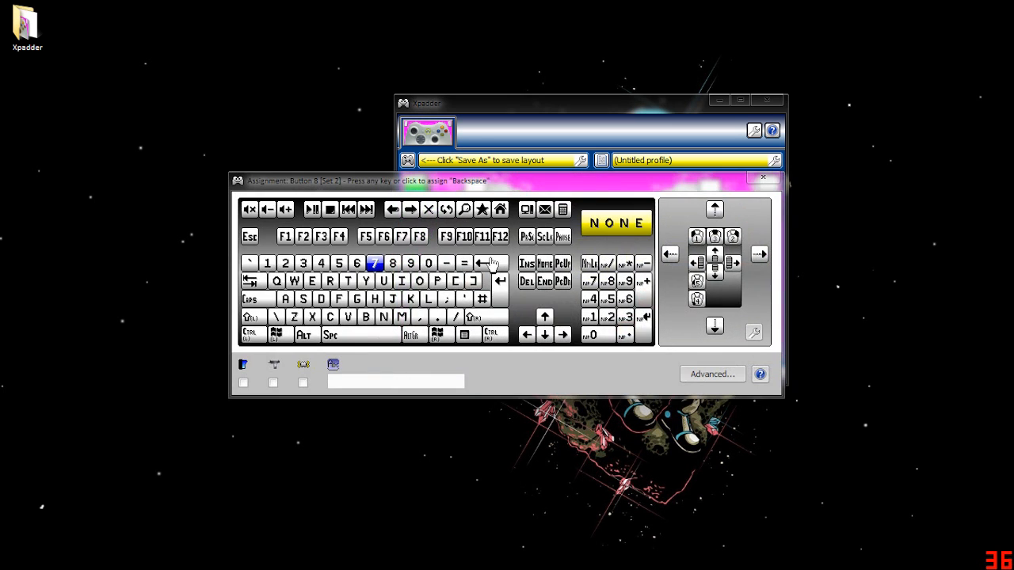
{"action": "left_click", "coordinate": [393, 265]}
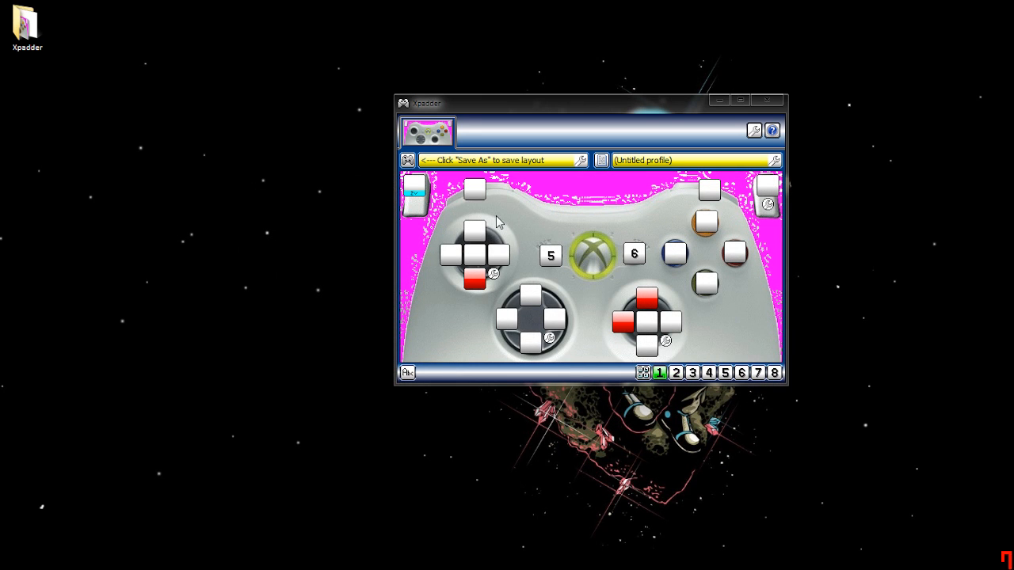
Make the left bumper a set selector in Set 1 that selects Set 3 while held.
{"action": "right_click", "coordinate": [469, 194]}
{"action": "mouse_move", "coordinate": [494, 279]}
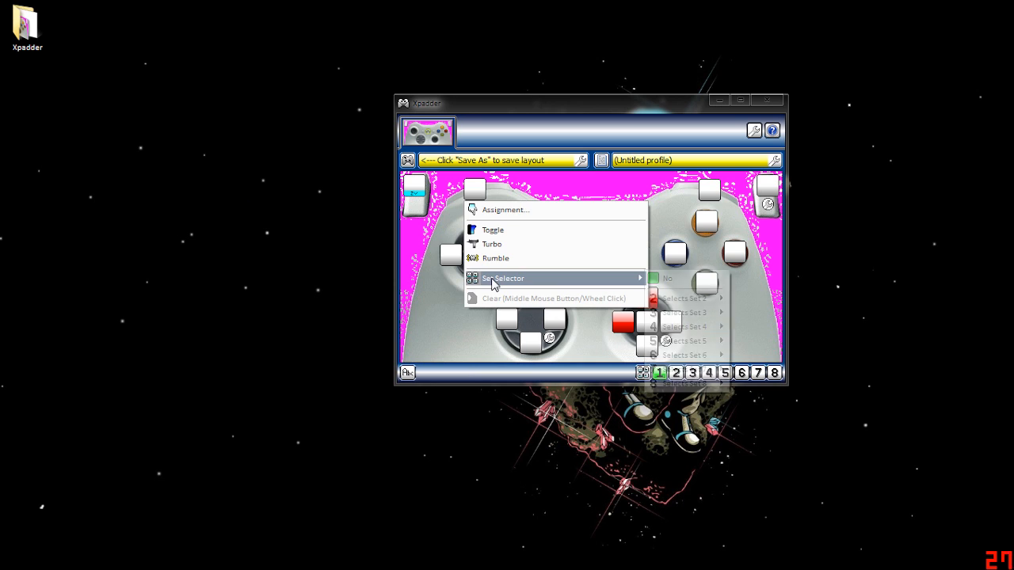
{"action": "mouse_move", "coordinate": [713, 313]}
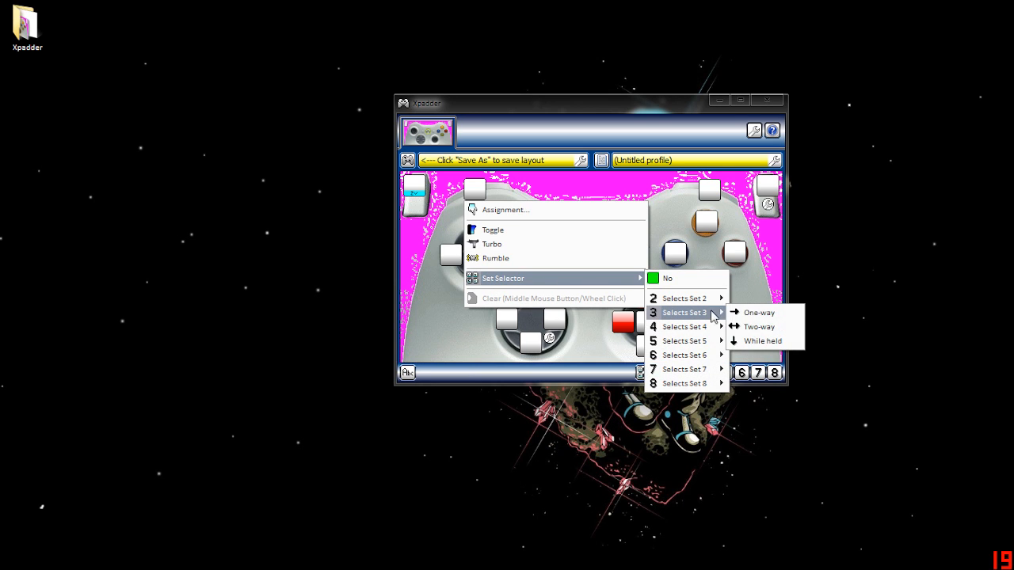
{"action": "left_click", "coordinate": [751, 342]}
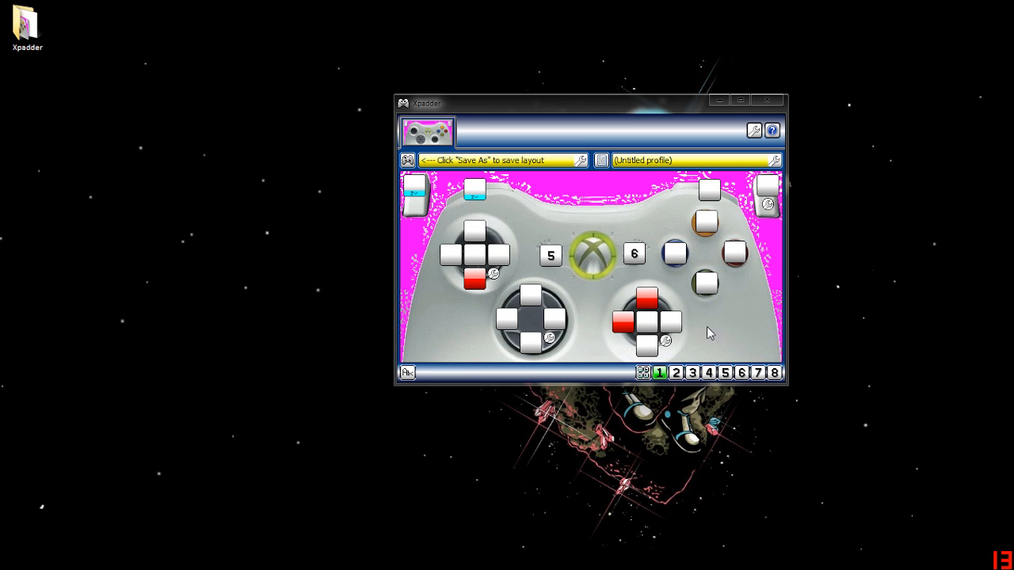
Assign the W,S,A,D preset to the left thumbstick.
{"action": "left_click", "coordinate": [495, 275]}
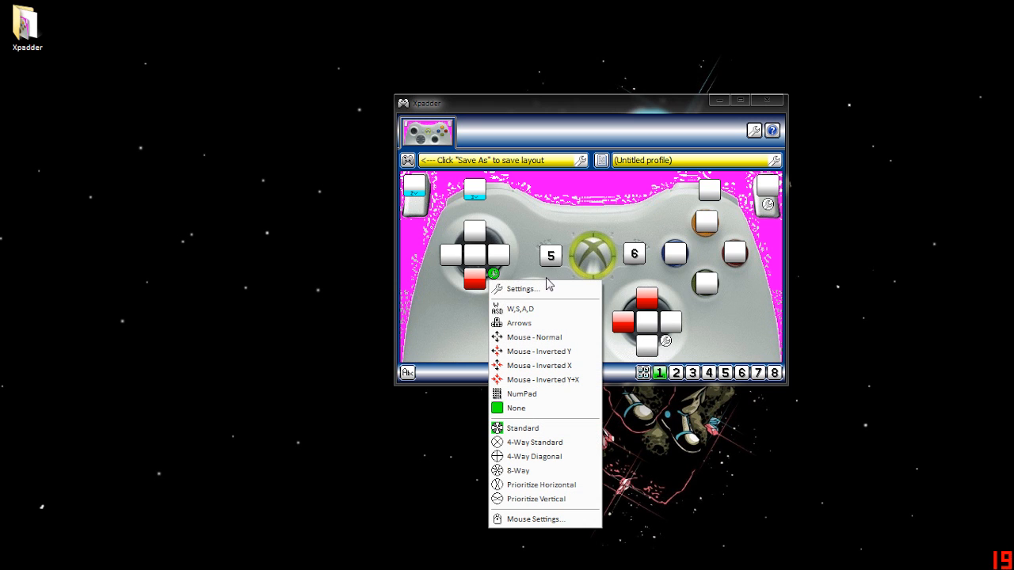
{"action": "left_click", "coordinate": [525, 312]}
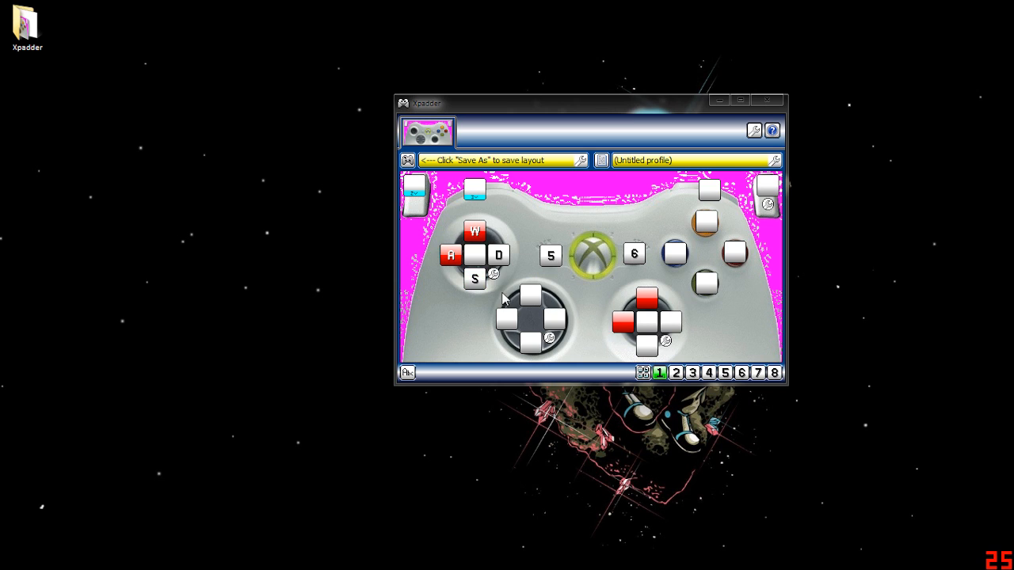
Assign the Arrows preset to the left thumbstick and Mouse - Normal to the right thumbstick.
{"action": "left_click", "coordinate": [494, 274]}
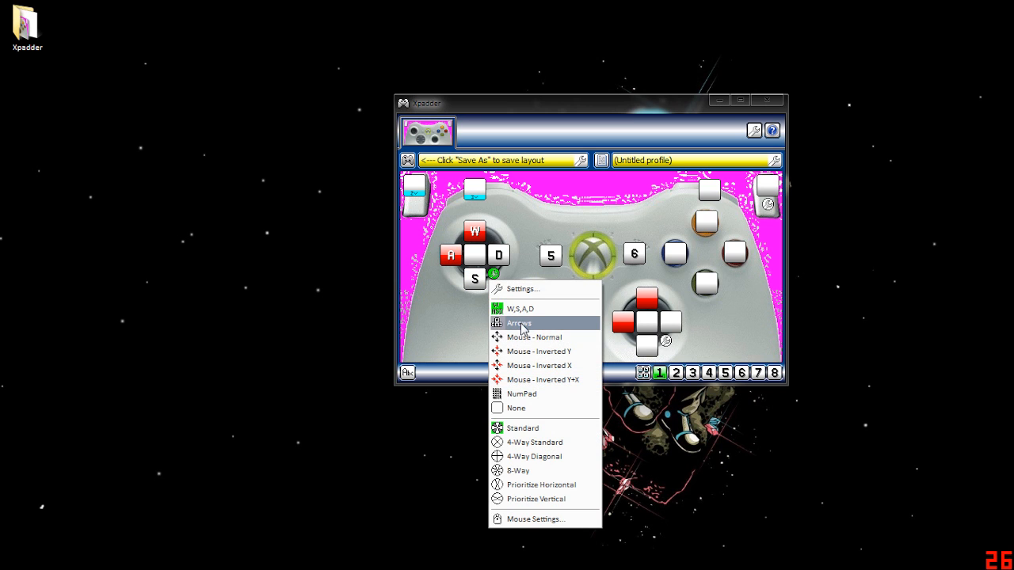
{"action": "left_click", "coordinate": [521, 323]}
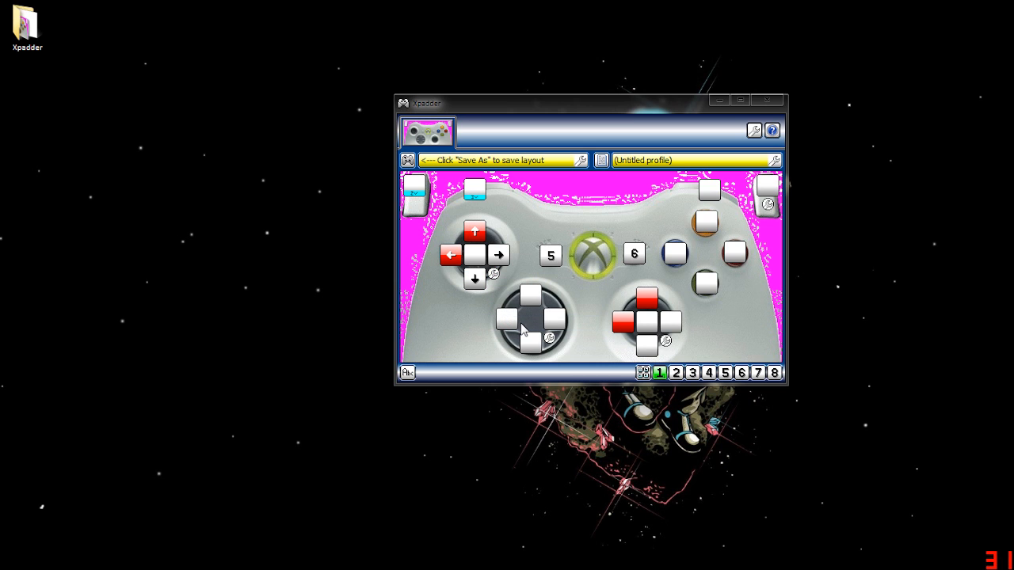
{"action": "left_click", "coordinate": [665, 341]}
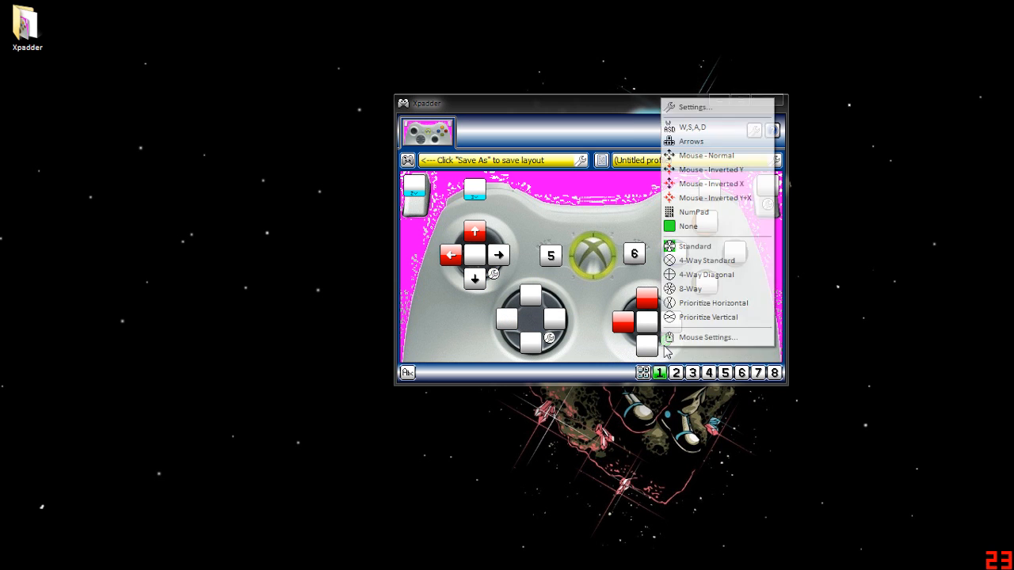
{"action": "left_click", "coordinate": [689, 156]}
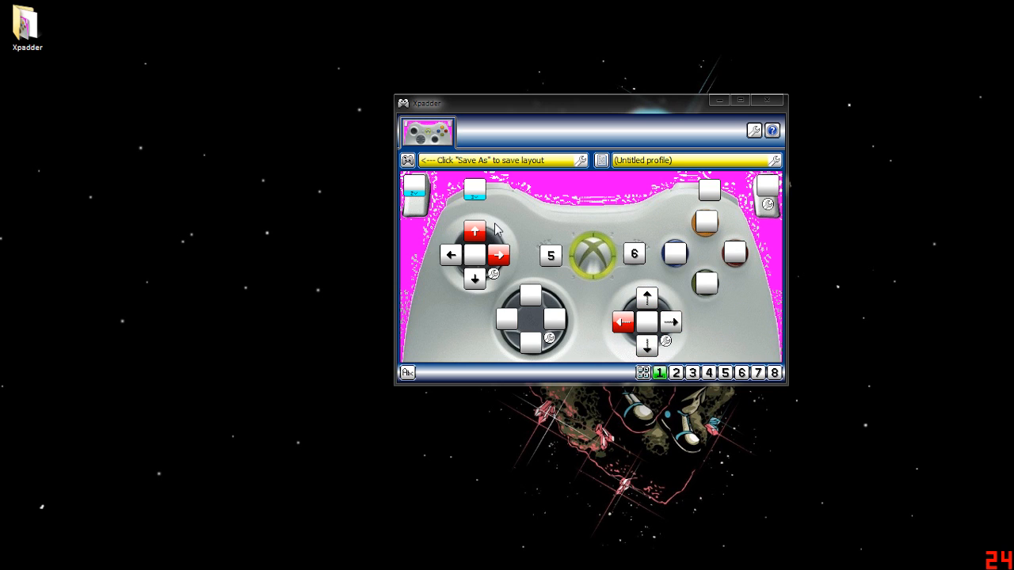
Turn off Use XInput (if installed) in the Xpadder settings, moving the settings window clear of the controller layout.
{"action": "left_click", "coordinate": [754, 131]}
{"action": "left_click_drag", "start_coordinate": [604, 139], "coordinate": [584, 111]}
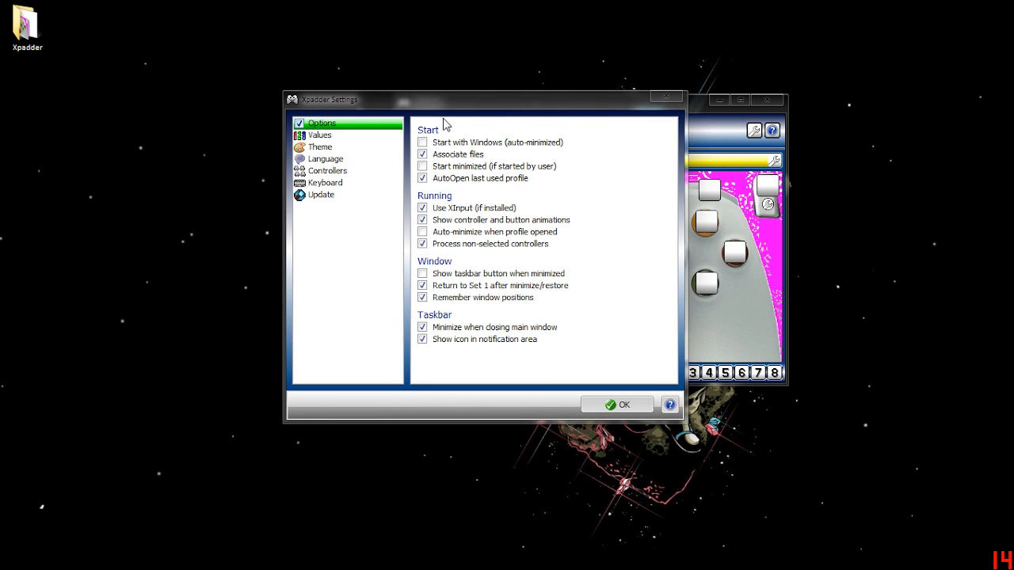
{"action": "left_click_drag", "start_coordinate": [443, 96], "coordinate": [313, 99]}
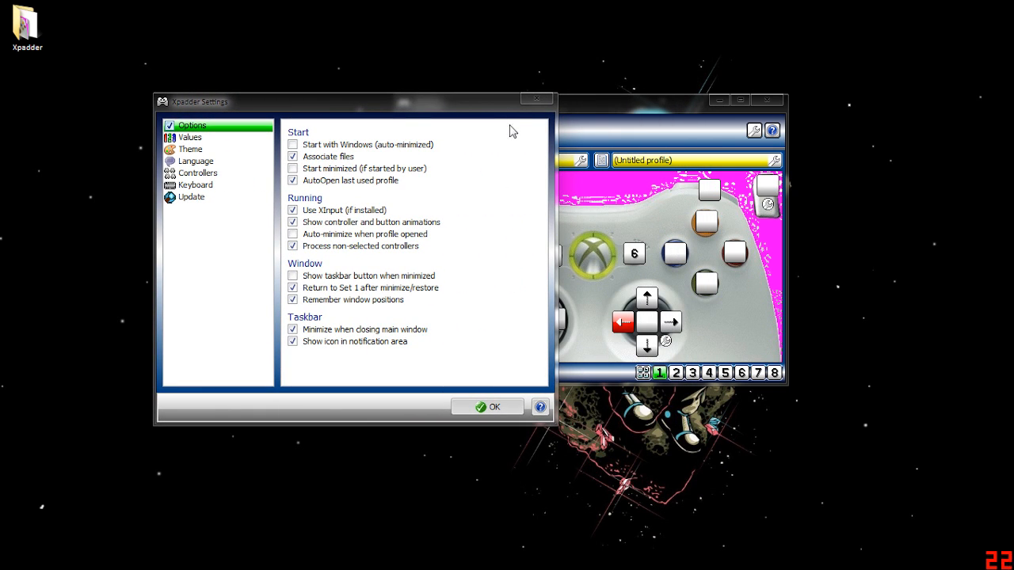
{"action": "left_click_drag", "start_coordinate": [515, 107], "coordinate": [359, 224]}
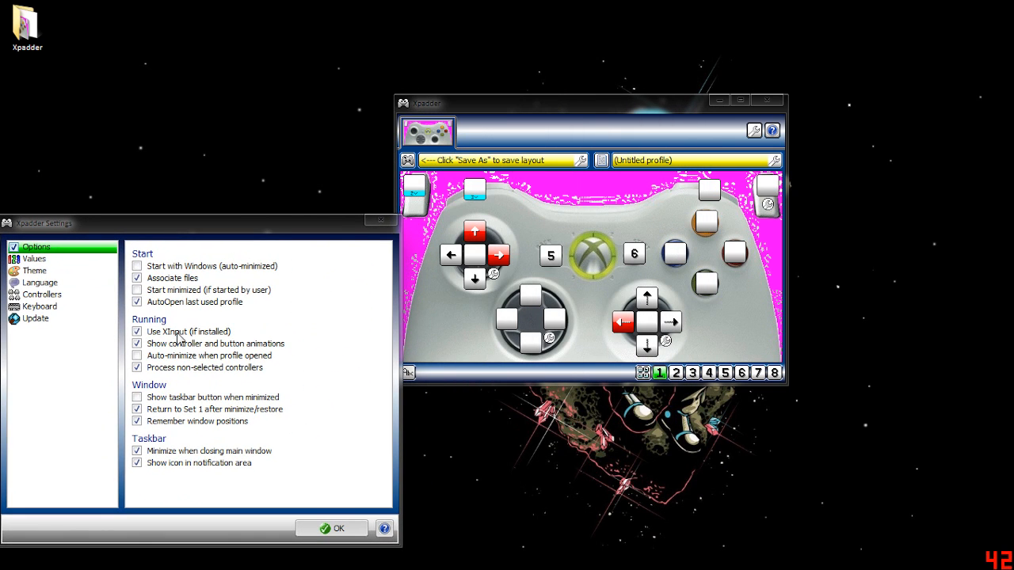
{"action": "left_click", "coordinate": [340, 529]}
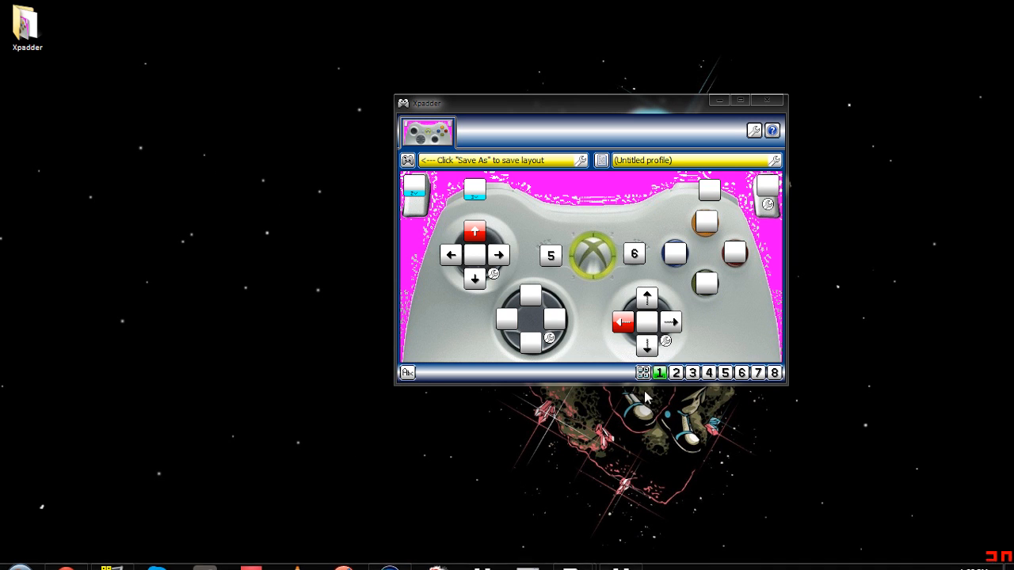
Turn Use XInput (if installed) back on in the Xpadder settings and accept the change.
{"action": "left_click", "coordinate": [754, 131]}
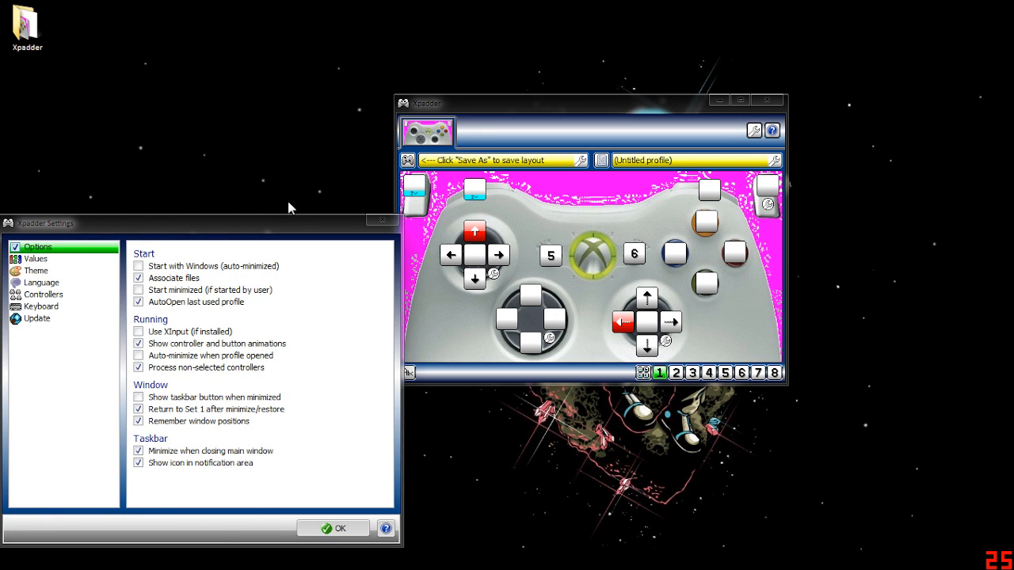
{"action": "left_click_drag", "start_coordinate": [263, 222], "coordinate": [306, 120]}
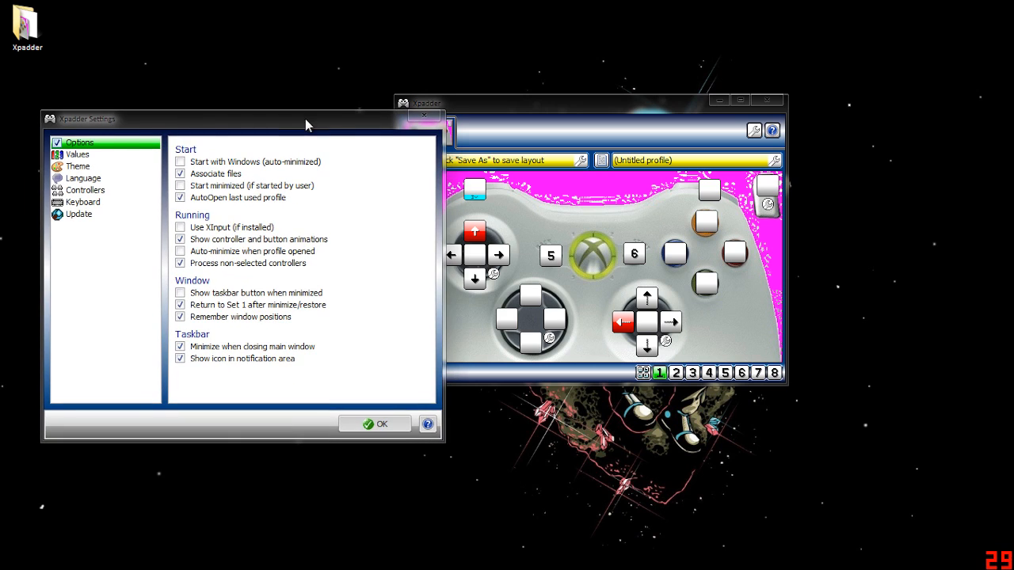
{"action": "left_click", "coordinate": [196, 230]}
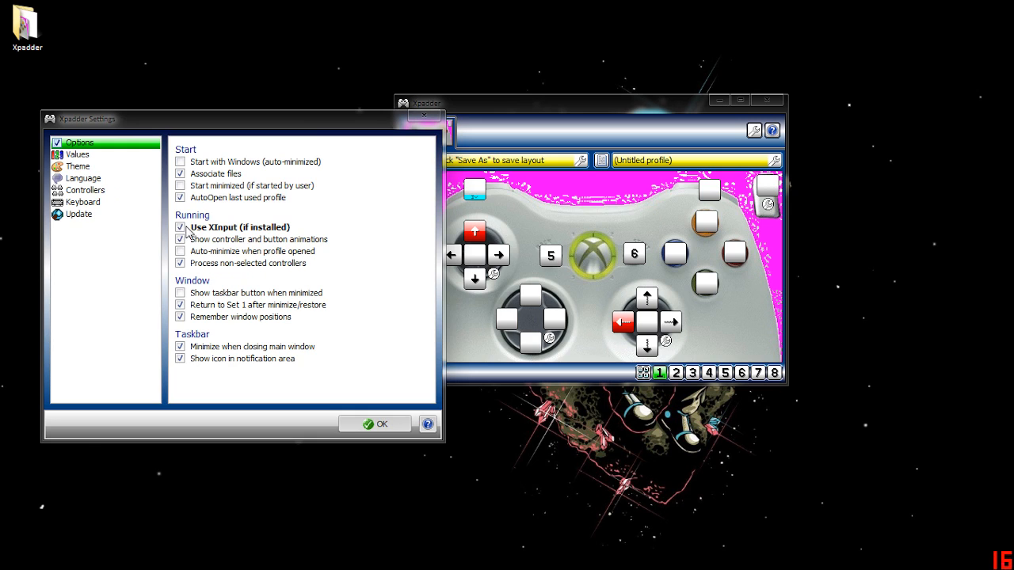
{"action": "left_click", "coordinate": [381, 424]}
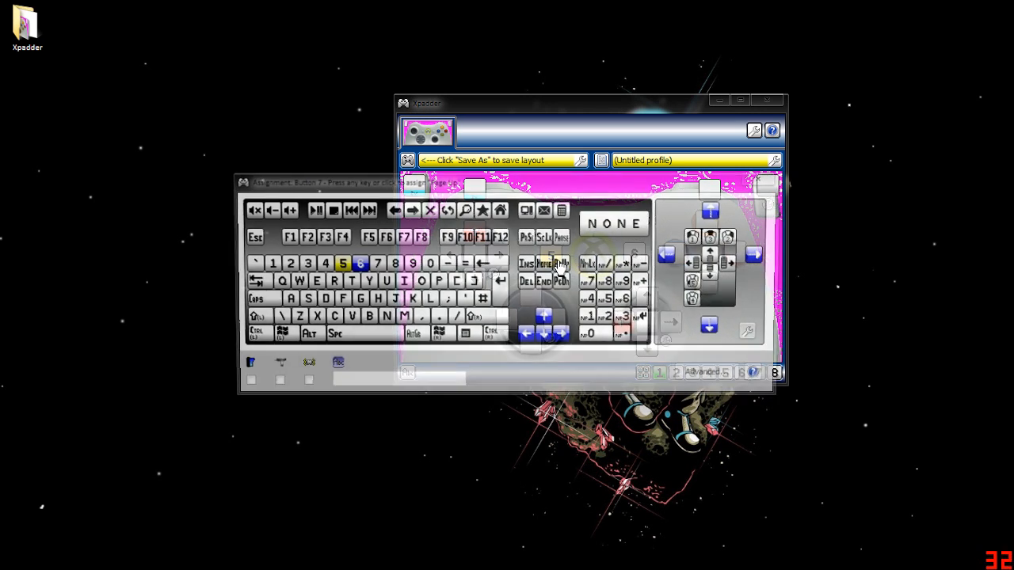
View the Back button's key assignment in Set 1 and close it without changing the key.
{"action": "left_click", "coordinate": [555, 257]}
{"action": "left_click", "coordinate": [762, 178]}
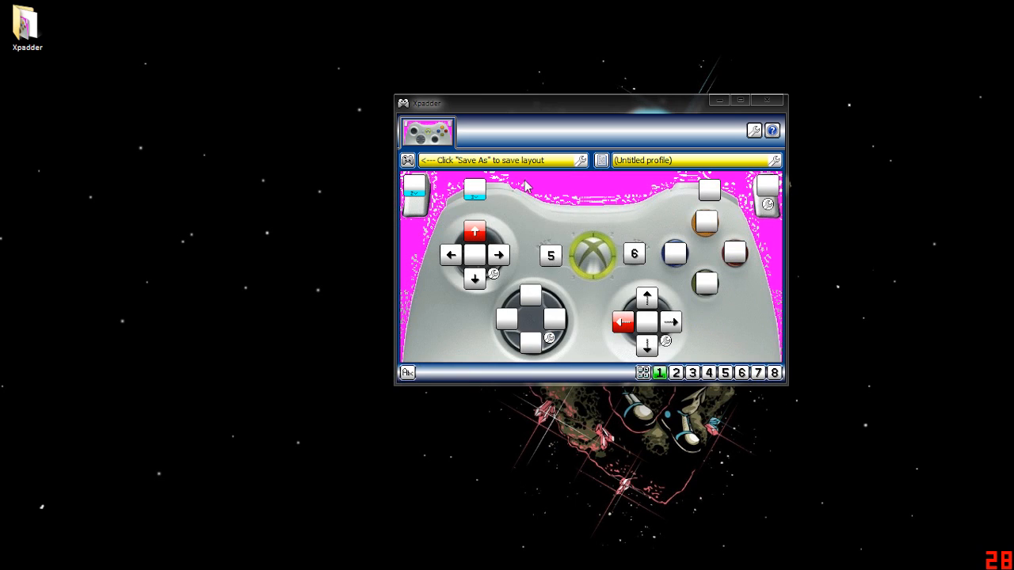